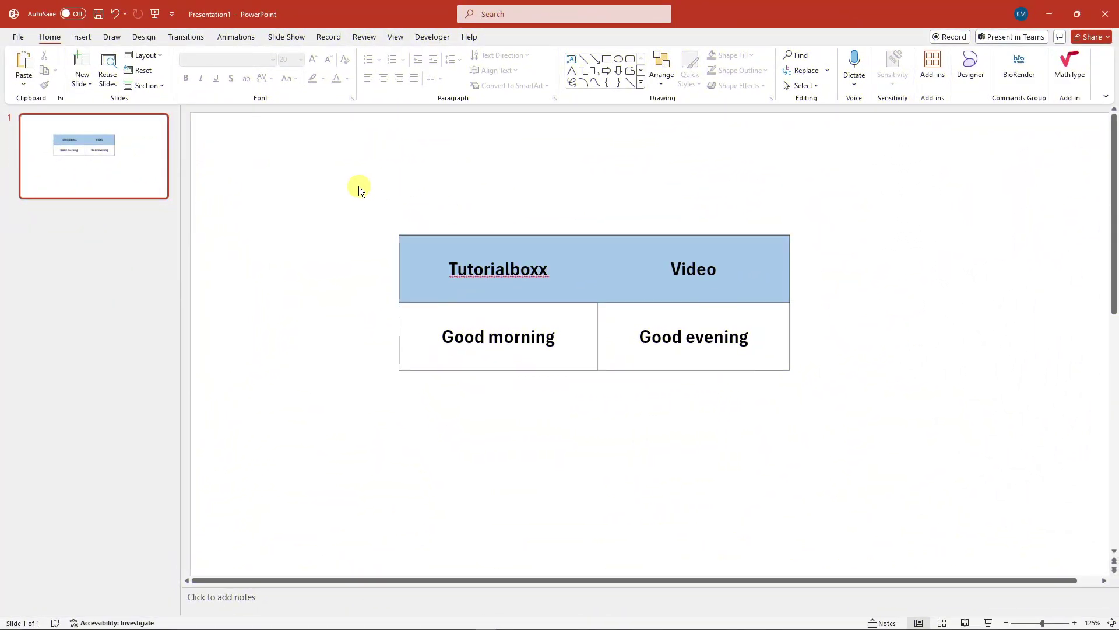
# - Drag a selection box around the whole two-by-two Tutorialboxx table to select it
pyautogui.moveTo(359, 187); pyautogui.dragTo(910, 424)
pyautogui.moveTo(343, 175); pyautogui.dragTo(867, 446)
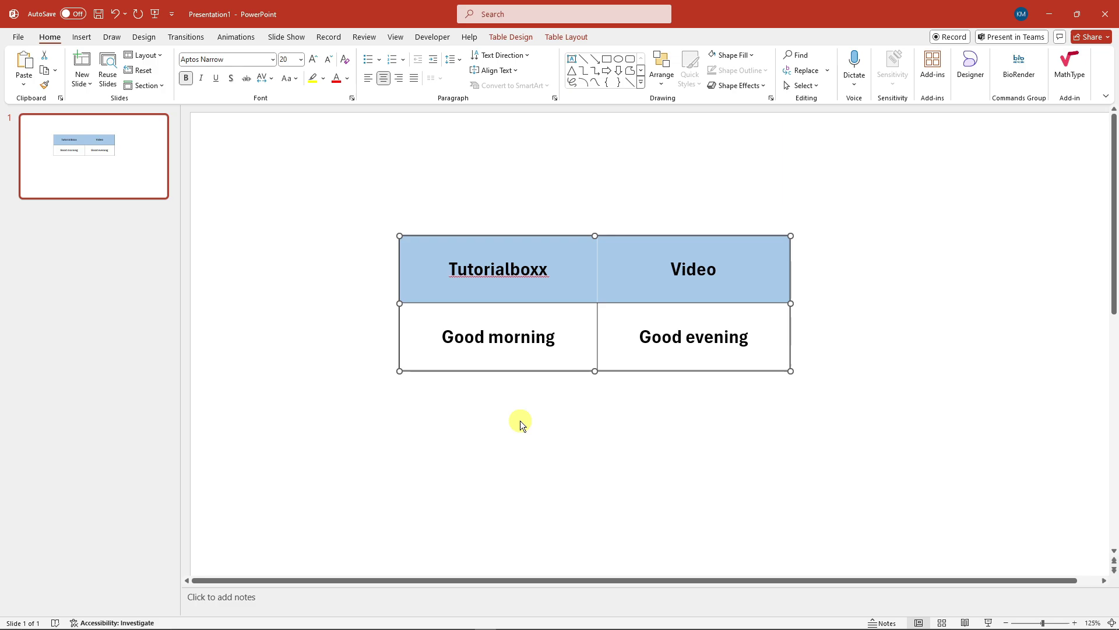
# - Cut the table off the slide with Ctrl+X
pyautogui.hotkey('ctrl', 'x')
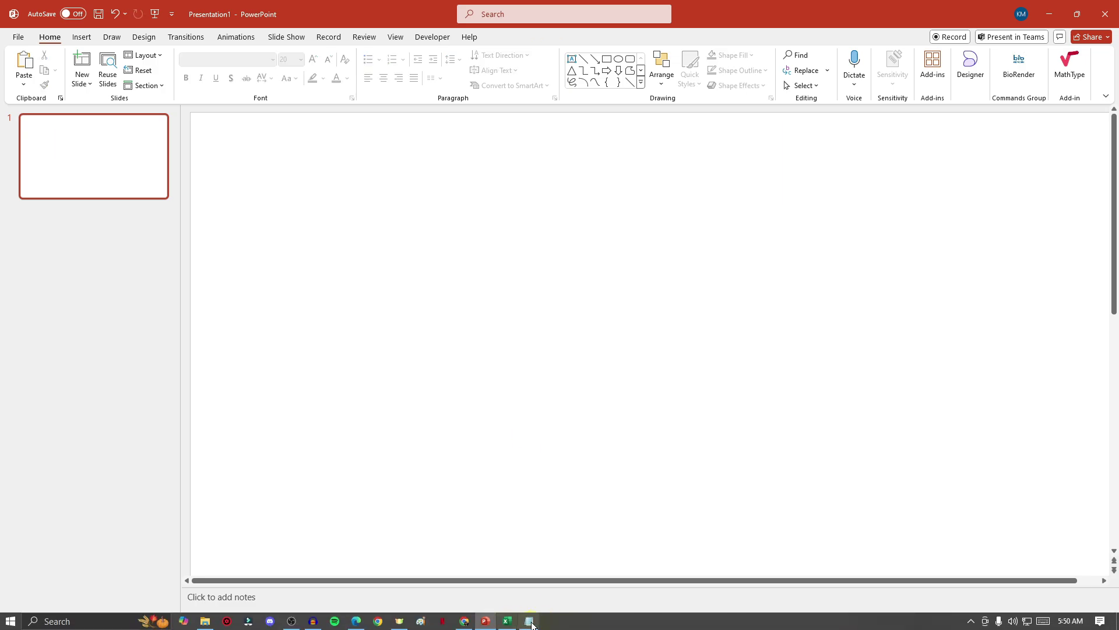
pyautogui.click(529, 621)
pyautogui.moveTo(674, 285); pyautogui.dragTo(562, 285)
pyautogui.write('X')
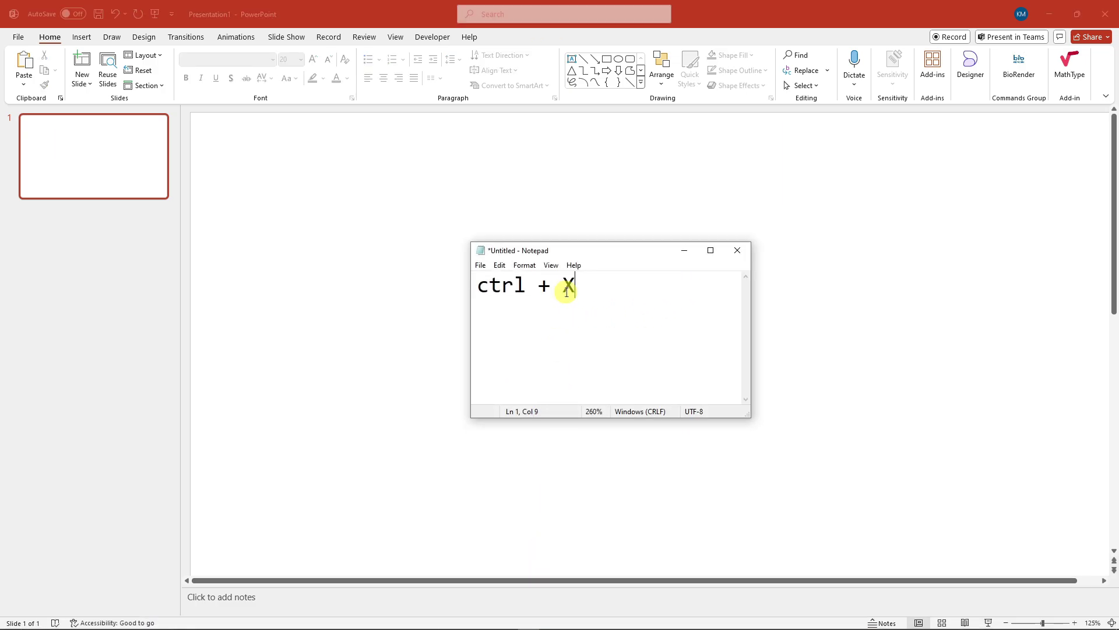
pyautogui.moveTo(632, 249); pyautogui.dragTo(672, 245)
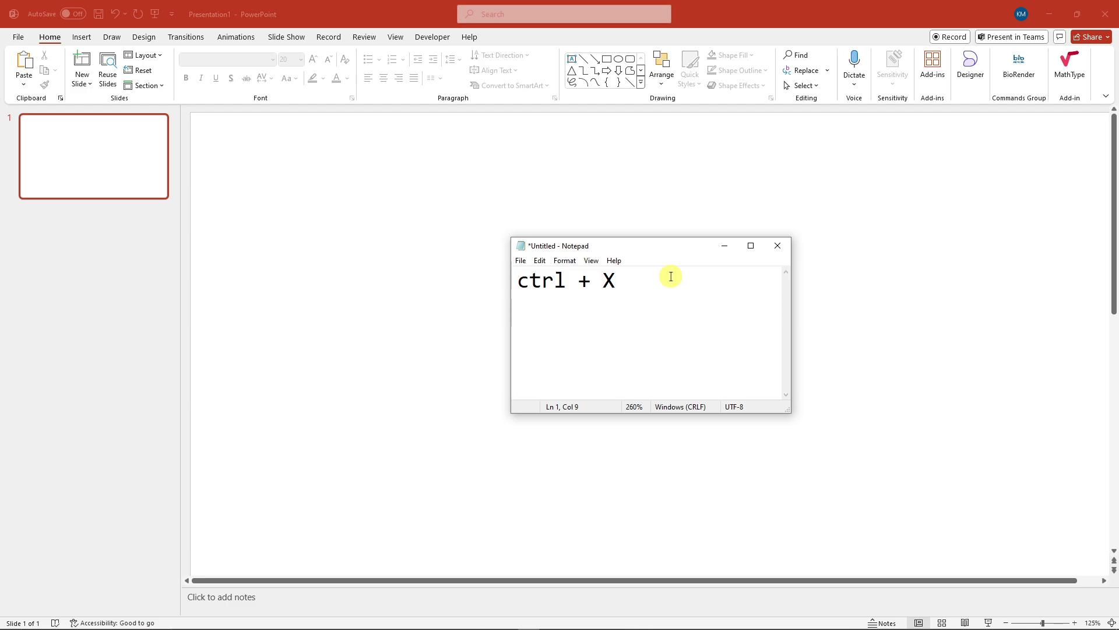
pyautogui.hotkey('ctrl', 'z')
pyautogui.click(724, 250)
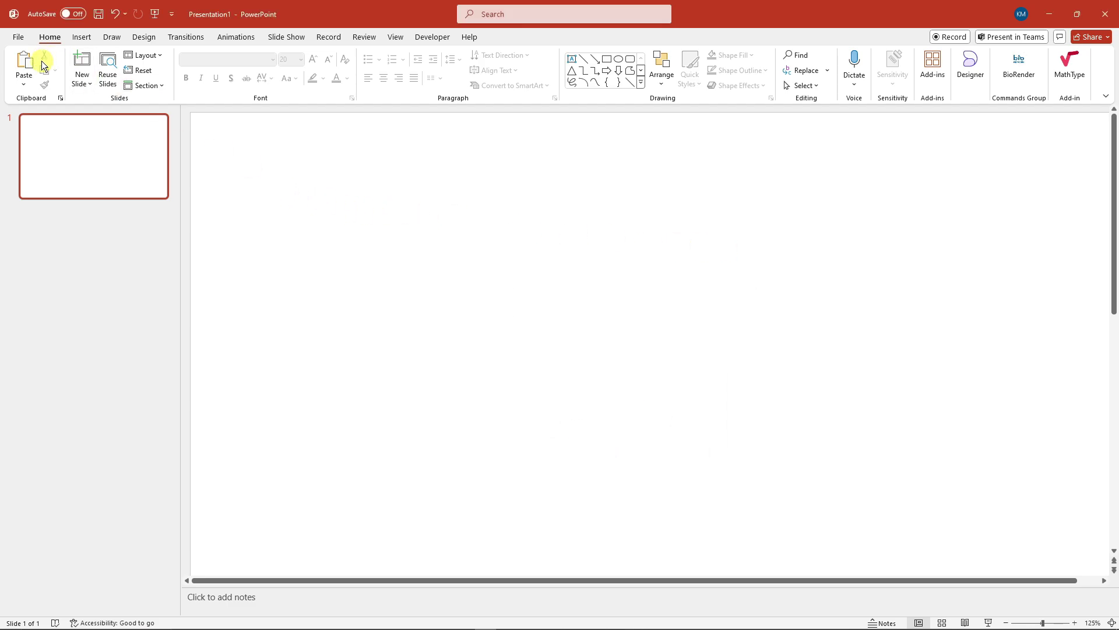
# - Paste the table back through Paste Special as a Picture (SVG)
pyautogui.click(24, 85)
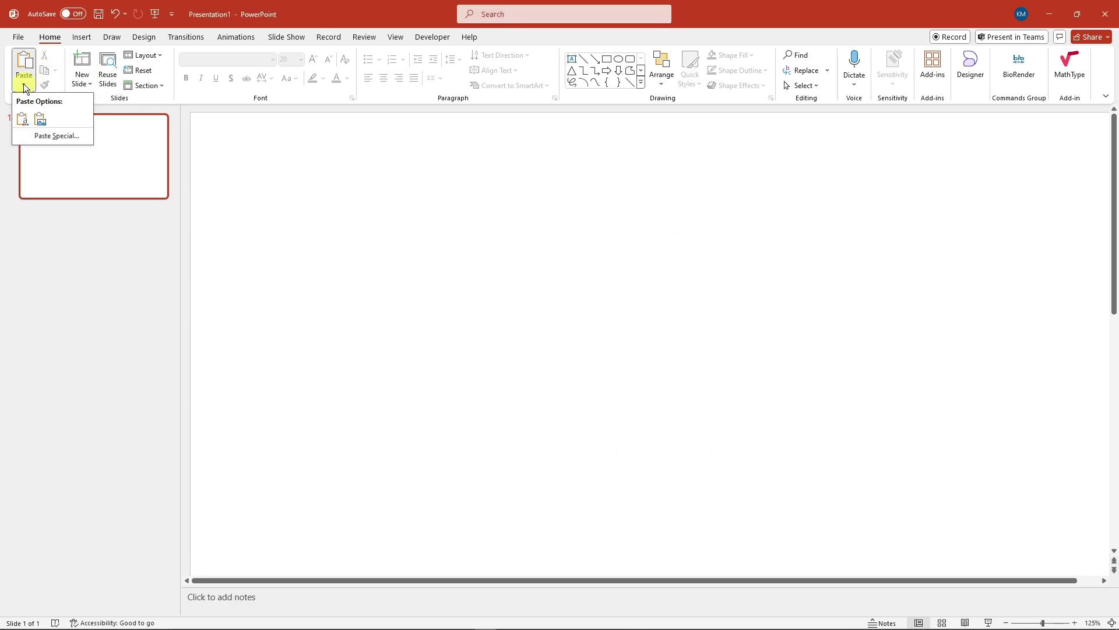
pyautogui.click(70, 134)
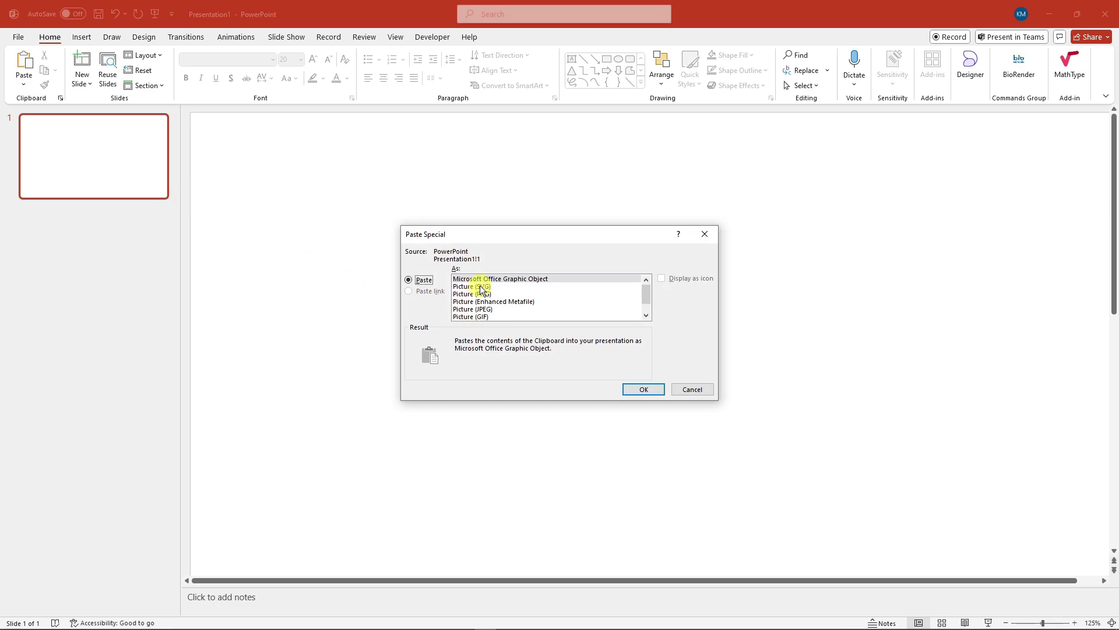
pyautogui.click(477, 287)
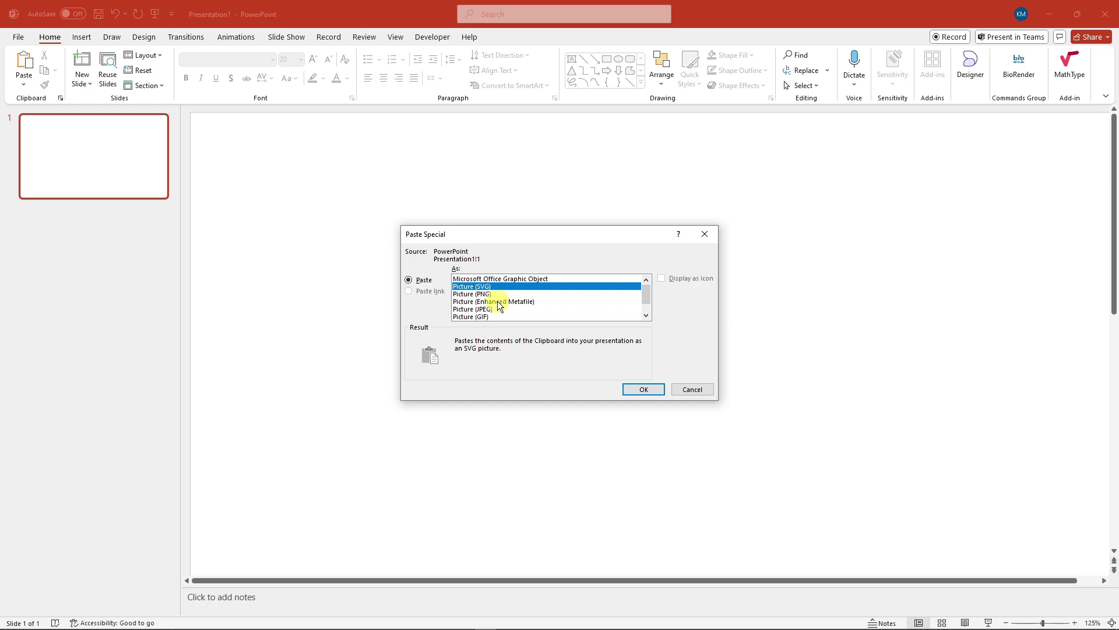
pyautogui.click(499, 302)
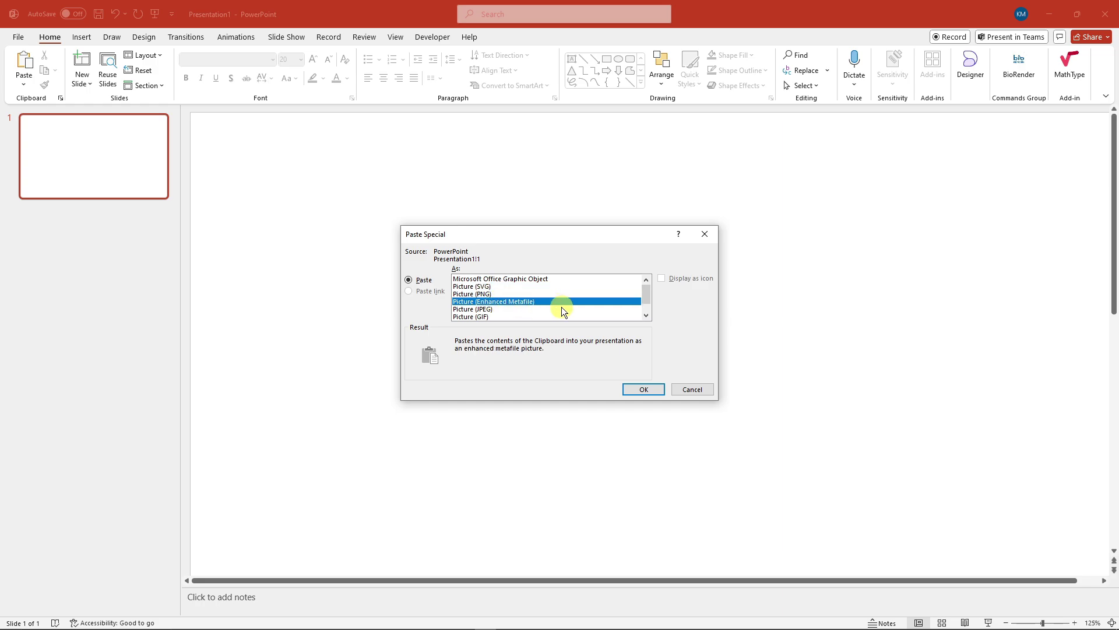
pyautogui.click(478, 286)
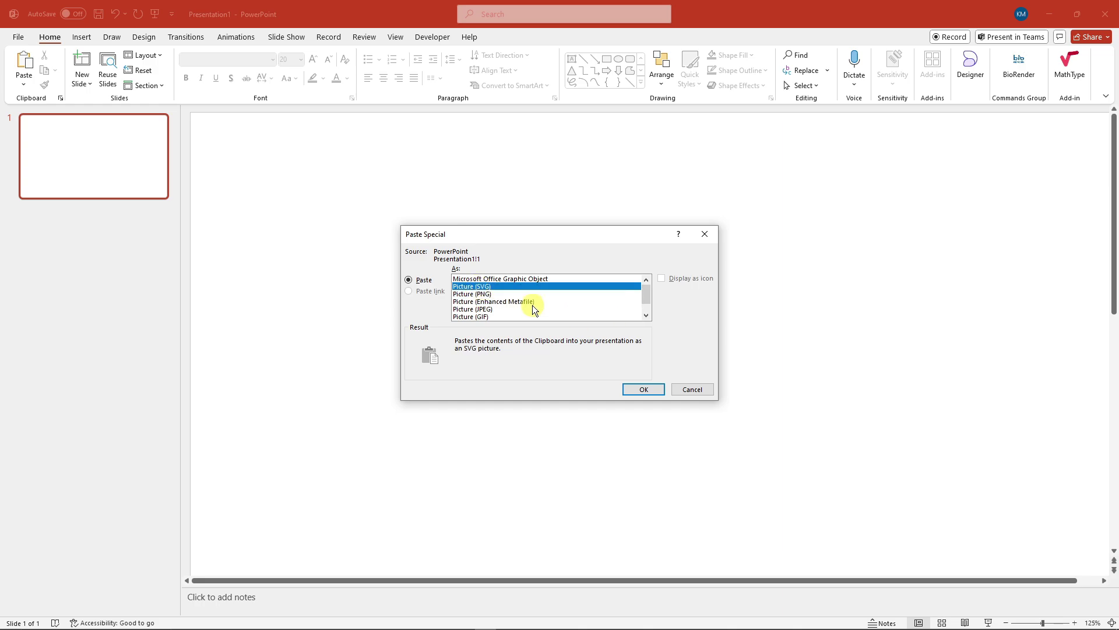
pyautogui.press('Return')
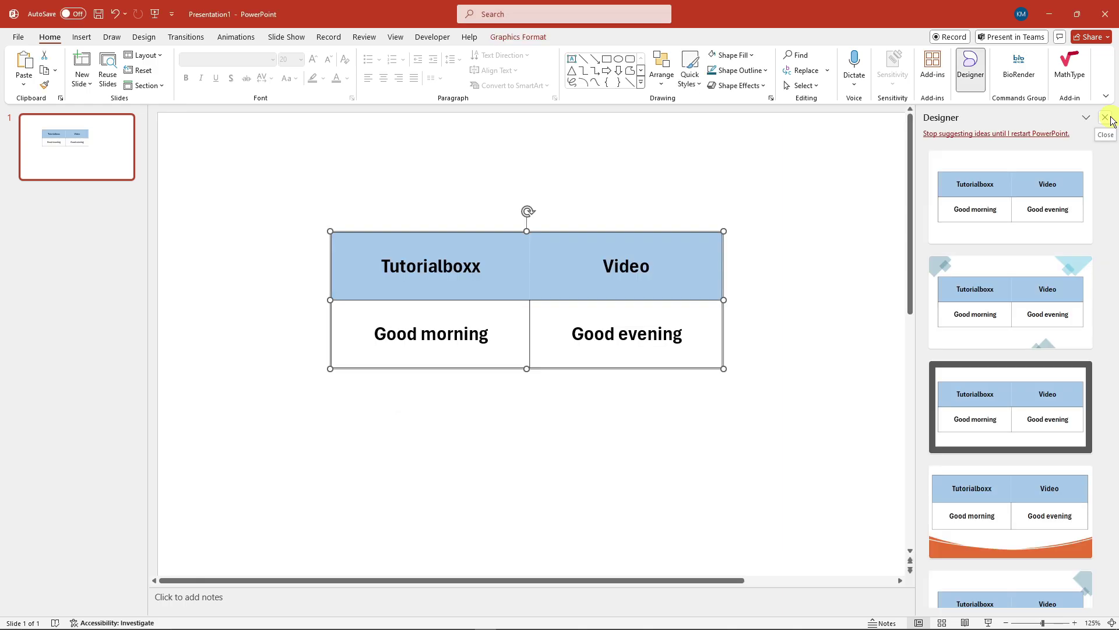
# - Close the Designer pane and convert the selected SVG table picture into drawing shapes
pyautogui.click(1105, 117)
pyautogui.click(318, 184)
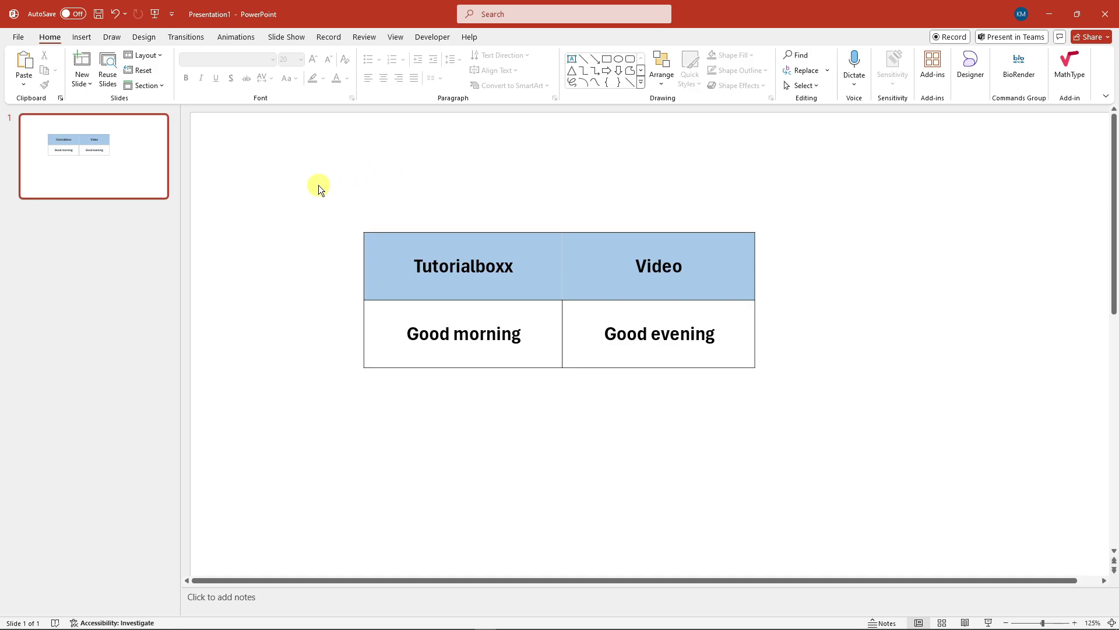
pyautogui.moveTo(281, 171); pyautogui.dragTo(845, 418)
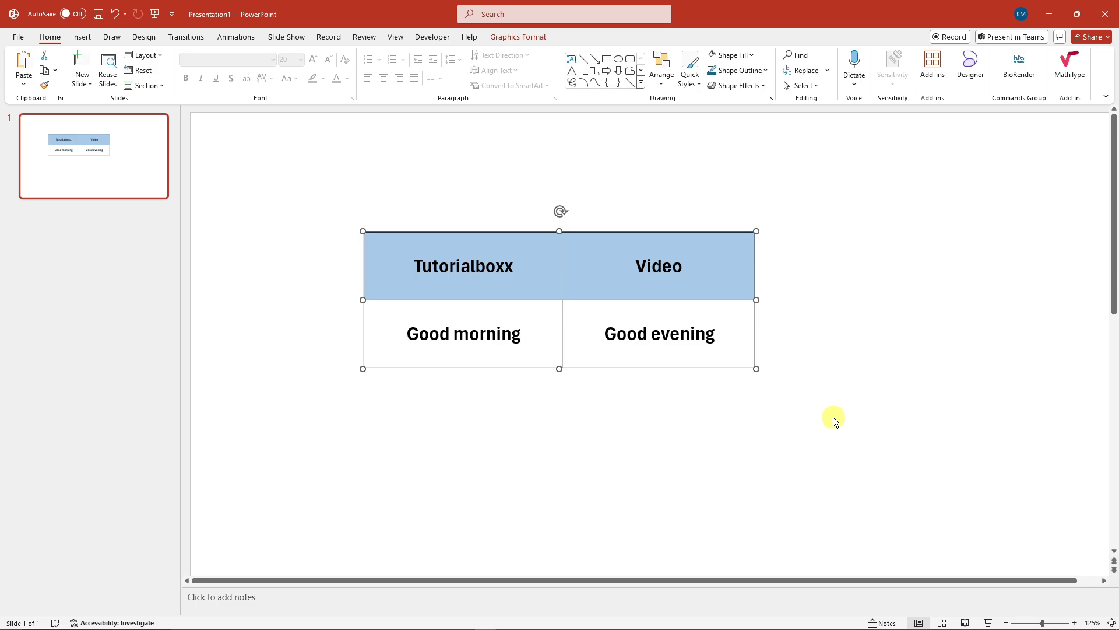
pyautogui.hotkey('ctrl', 'shift', 'g')
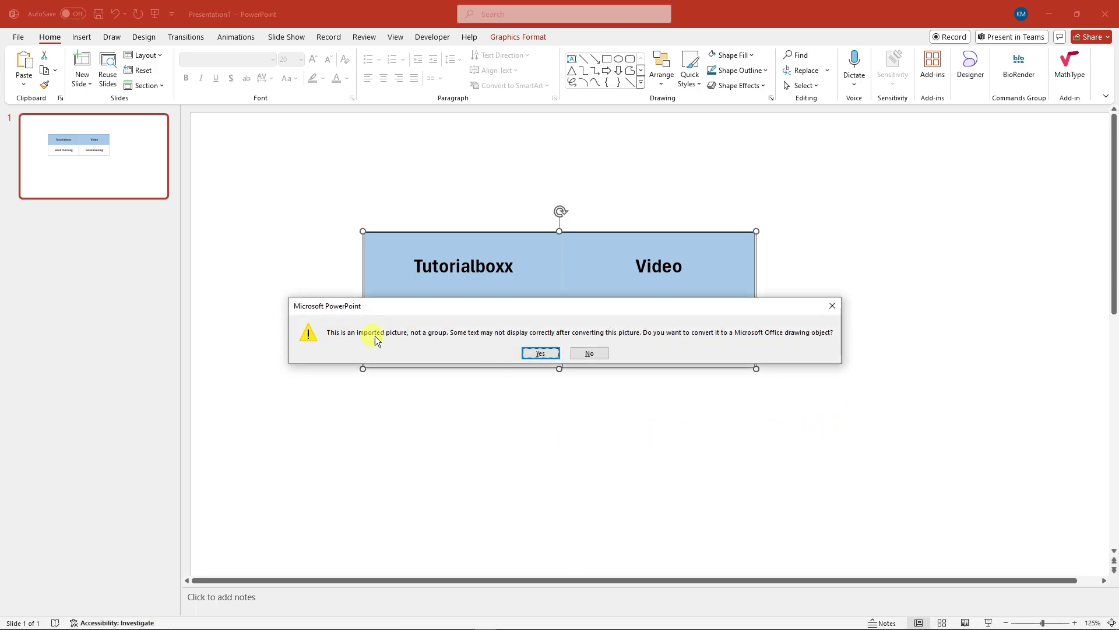
pyautogui.click(541, 353)
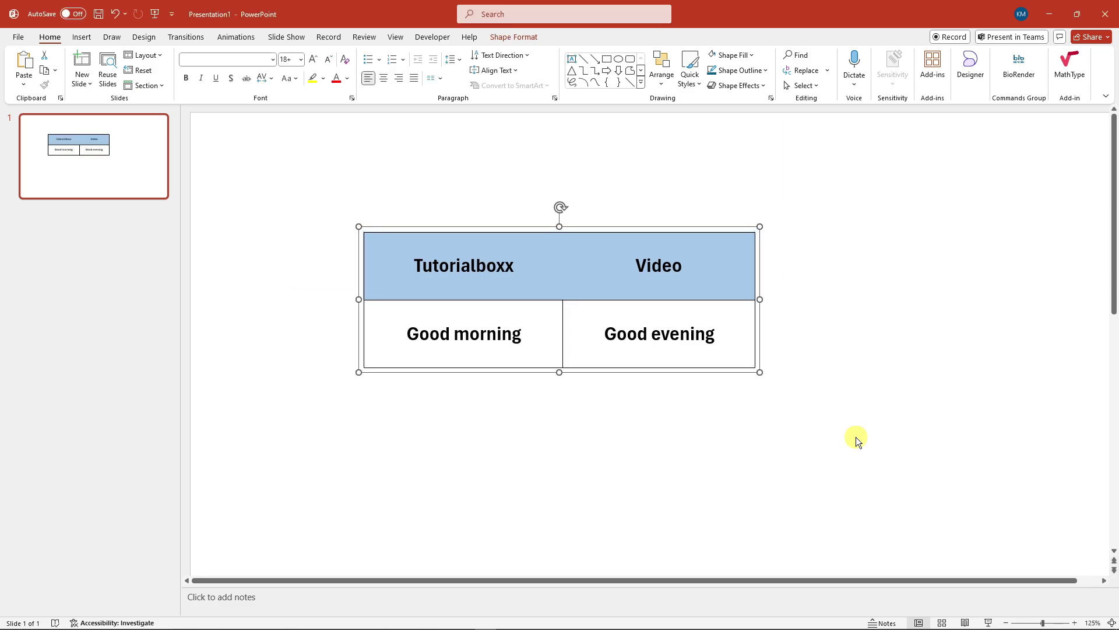
# - Ungroup the converted table into separate cell shapes and text boxes
pyautogui.hotkey('ctrl', 'shift', 'g')
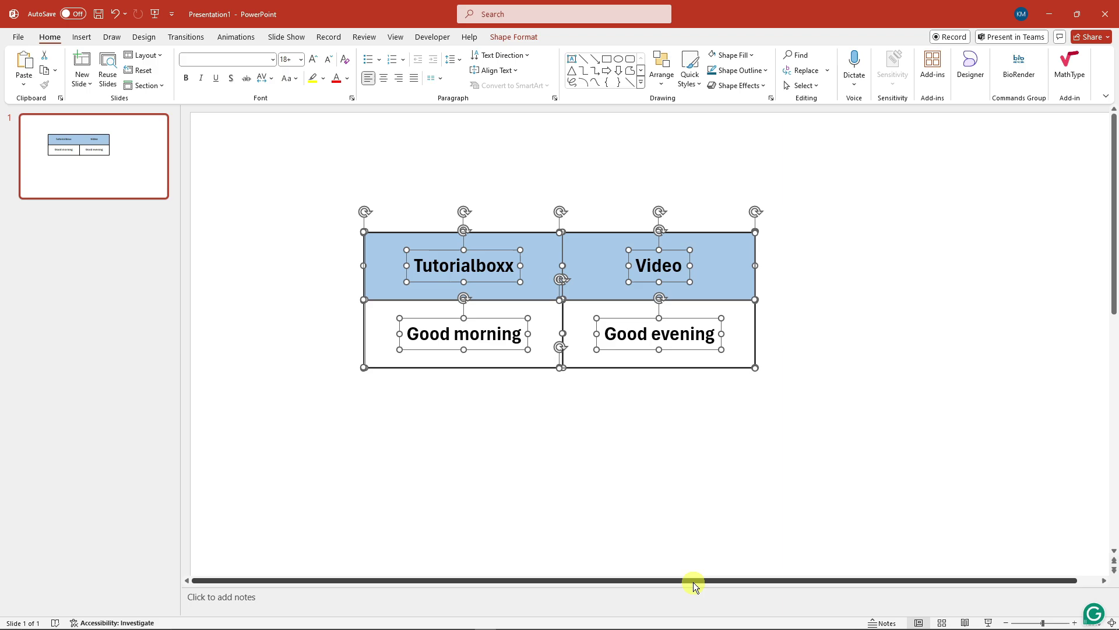
pyautogui.click(529, 621)
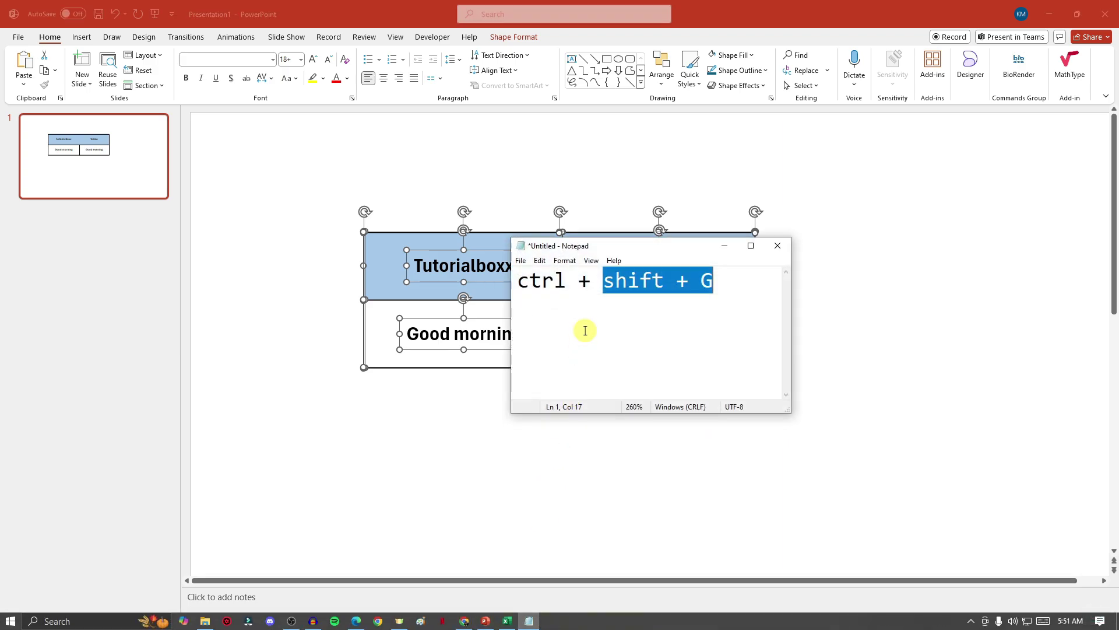
pyautogui.moveTo(737, 279); pyautogui.dragTo(513, 280)
pyautogui.click(727, 248)
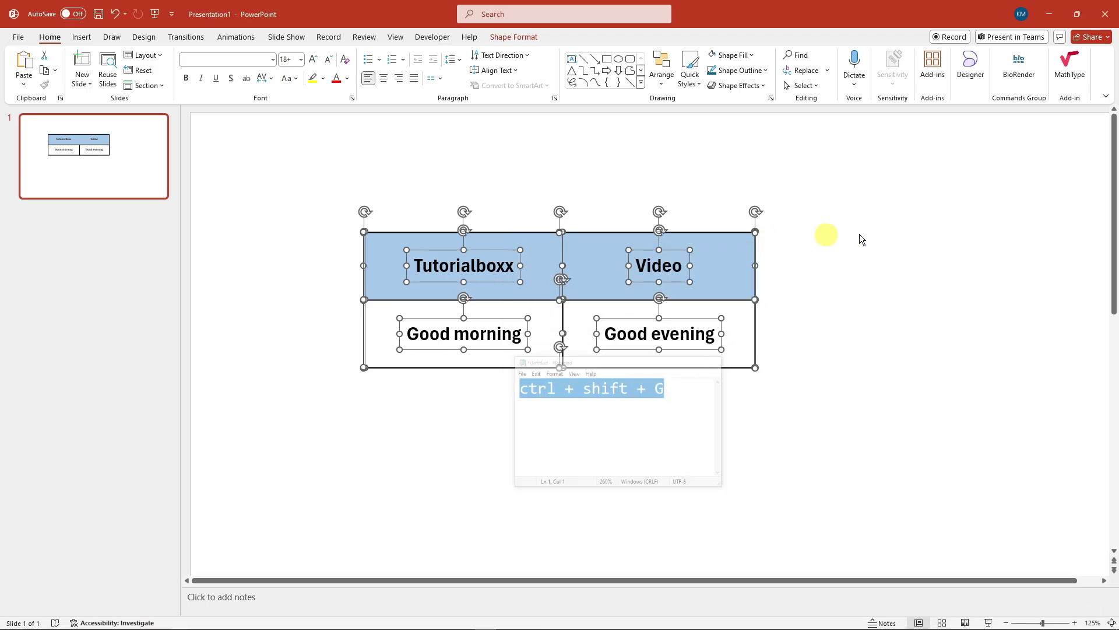
pyautogui.click(895, 234)
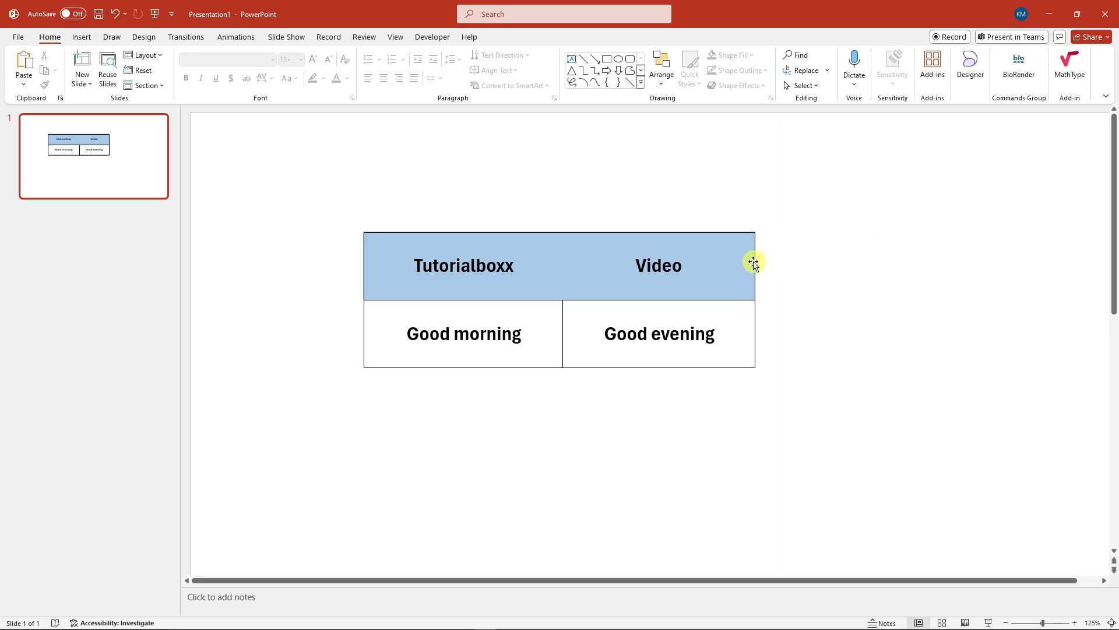
# - Delete the table's left, right and bottom outer border lines, keeping the inner dividers
pyautogui.click(588, 231)
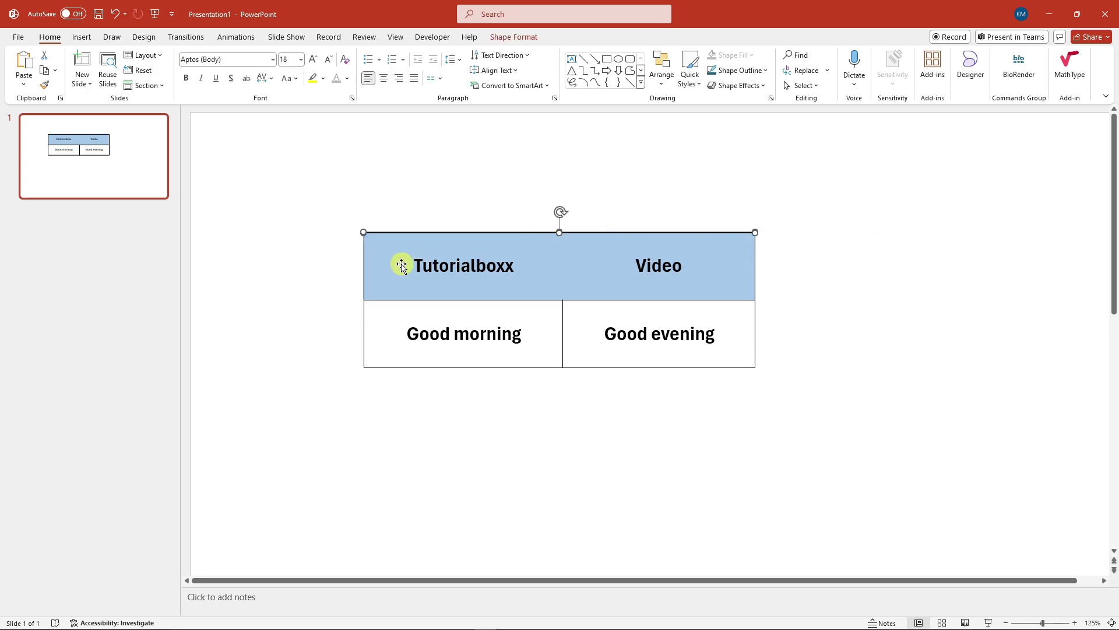
pyautogui.click(364, 269)
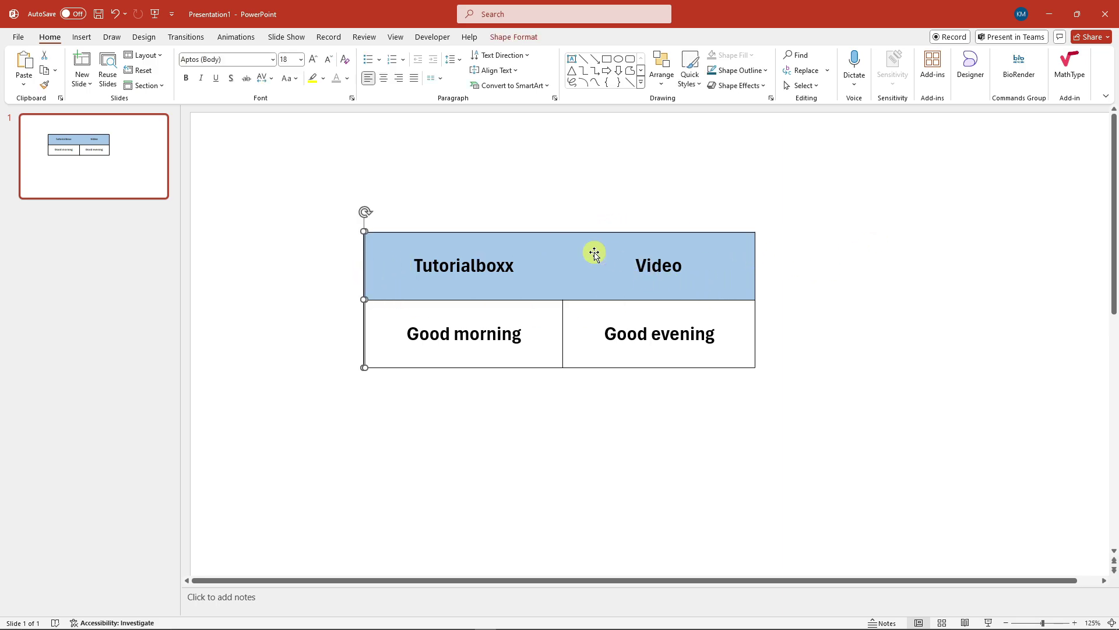
pyautogui.click(532, 228)
pyautogui.click(647, 231)
pyautogui.press('Escape')
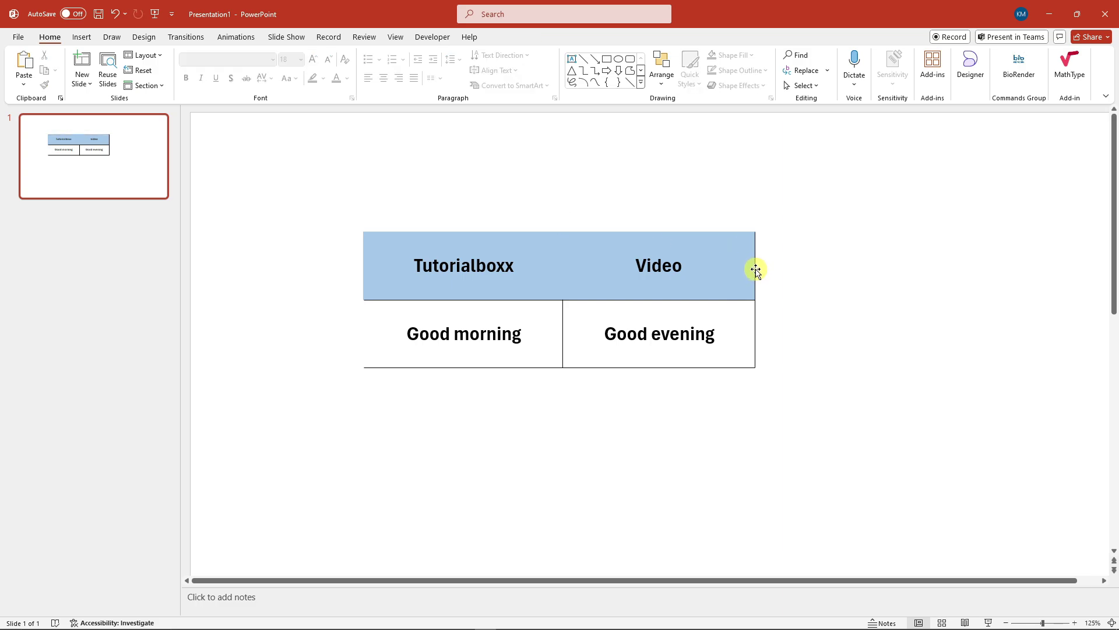
pyautogui.click(754, 272)
pyautogui.press('Escape')
pyautogui.click(549, 368)
pyautogui.press('Delete')
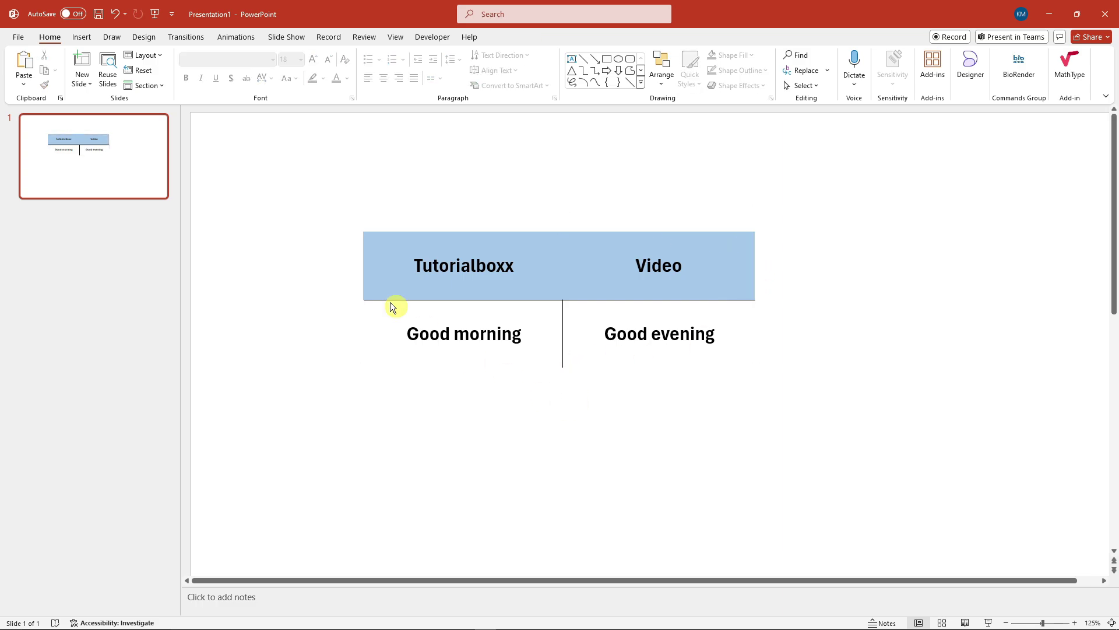
pyautogui.moveTo(299, 192); pyautogui.dragTo(790, 386)
pyautogui.click(810, 487)
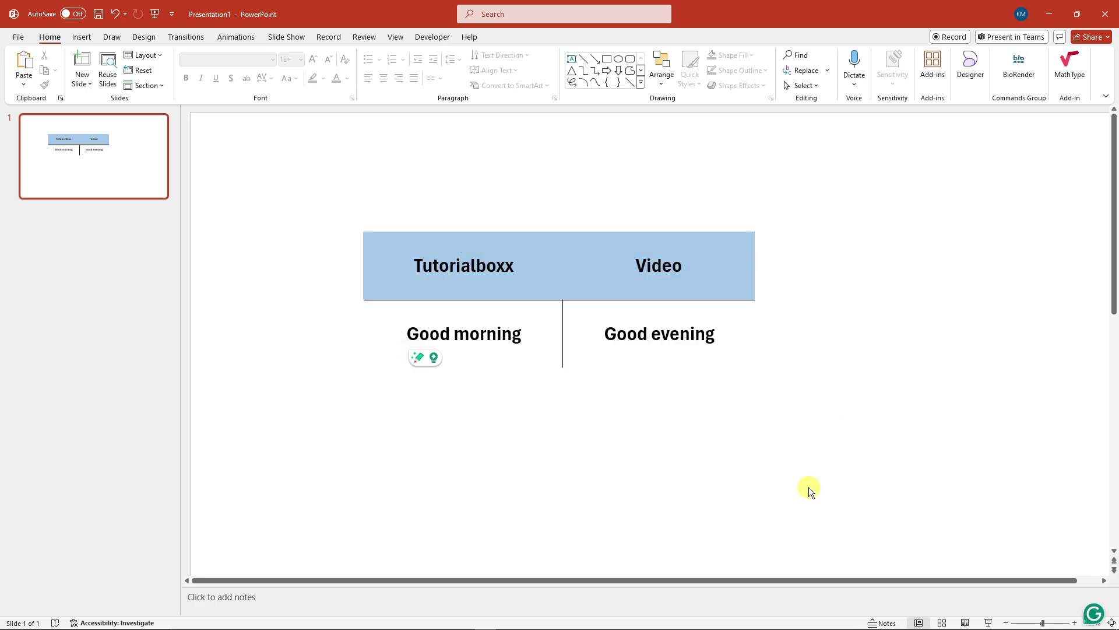
# - Draw a Rectangle: Rounded Corners spanning the table's full area, undoing the send-backward attempt
pyautogui.click(81, 38)
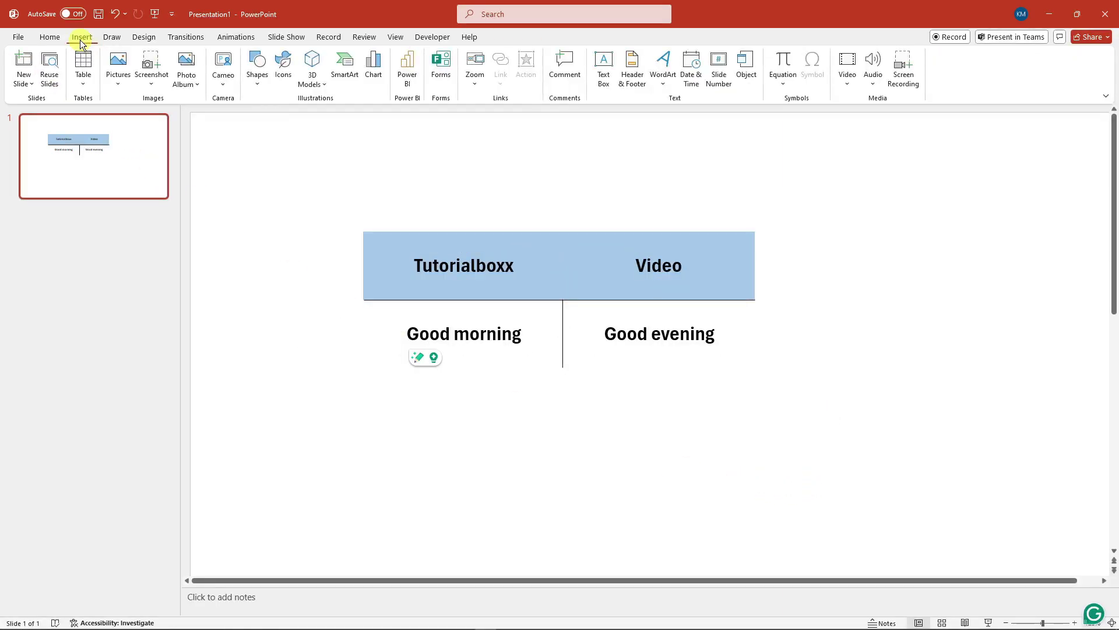
pyautogui.click(252, 78)
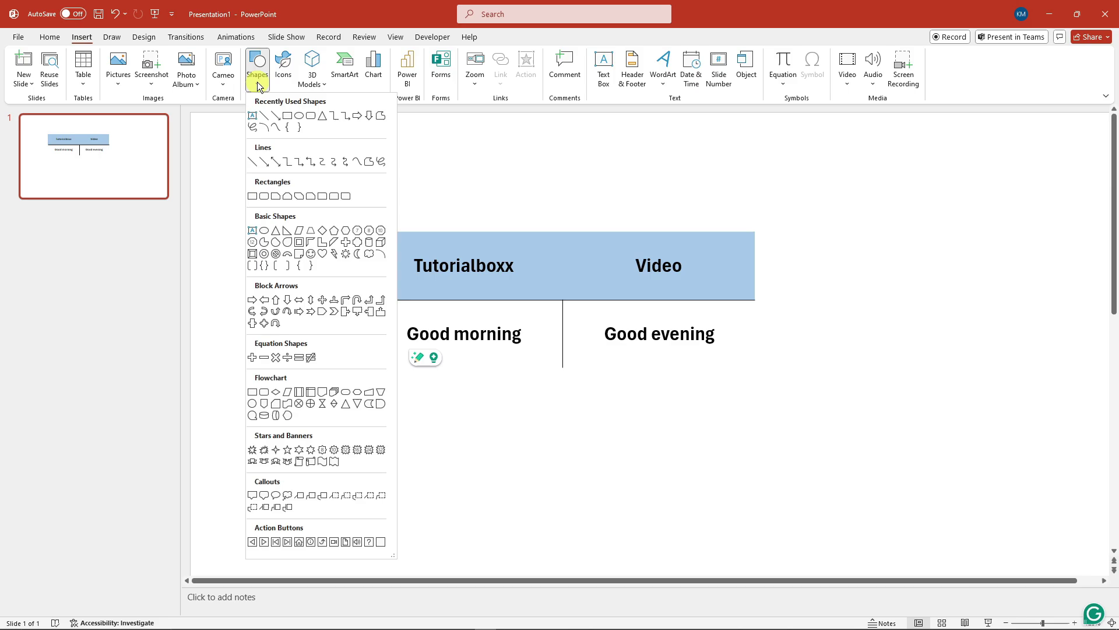
pyautogui.click(266, 196)
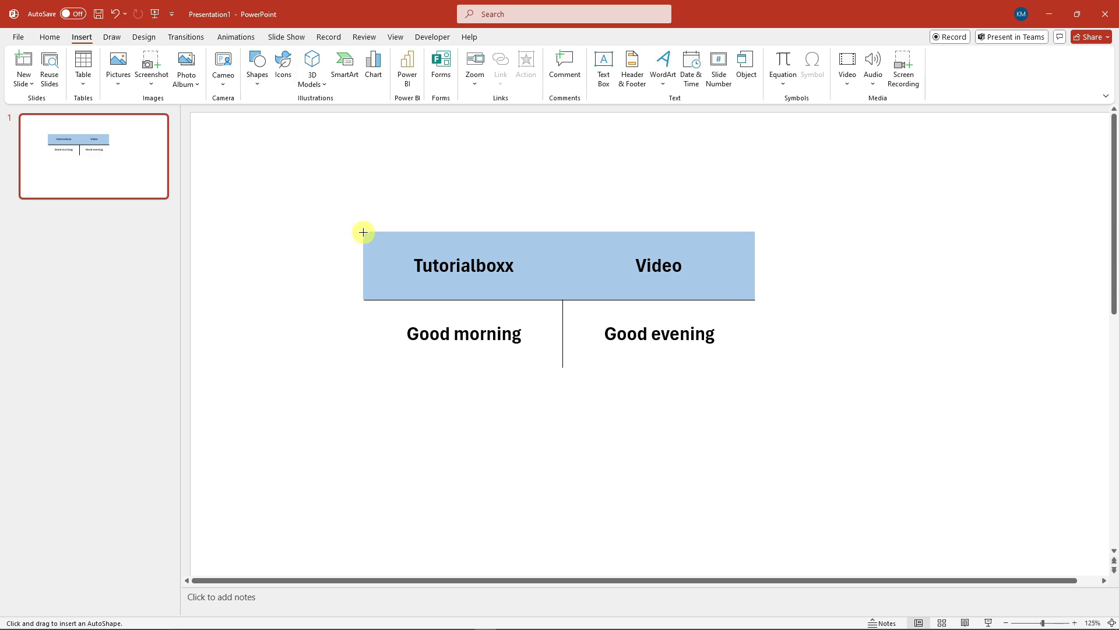
pyautogui.moveTo(364, 232); pyautogui.dragTo(754, 367)
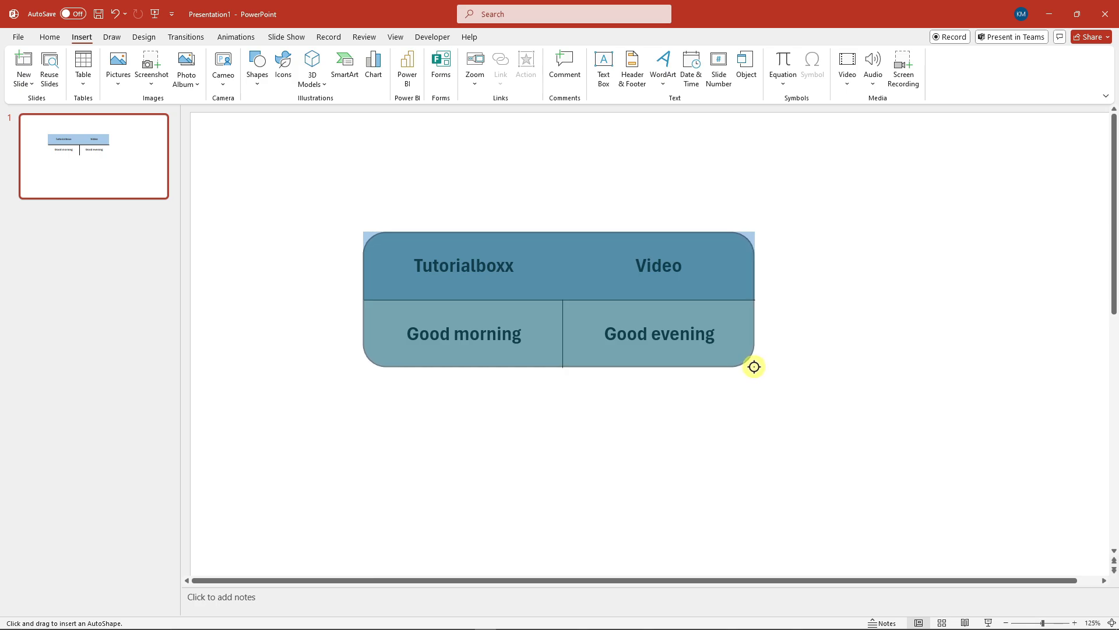
pyautogui.moveTo(754, 367); pyautogui.dragTo(755, 367)
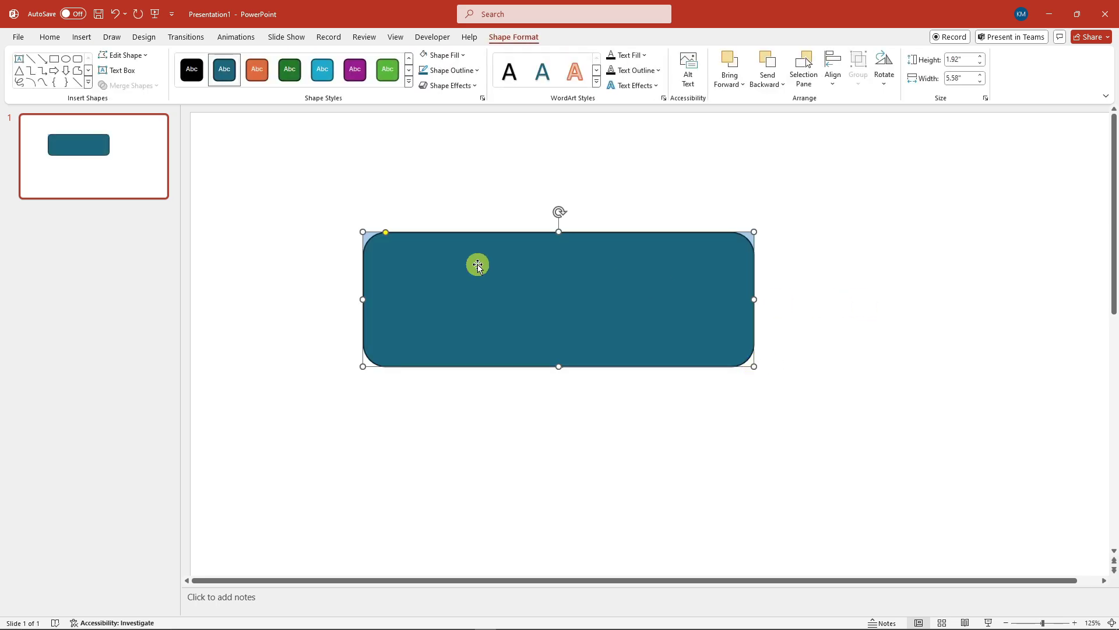
pyautogui.hotkey('ctrl', 'shift', '[')
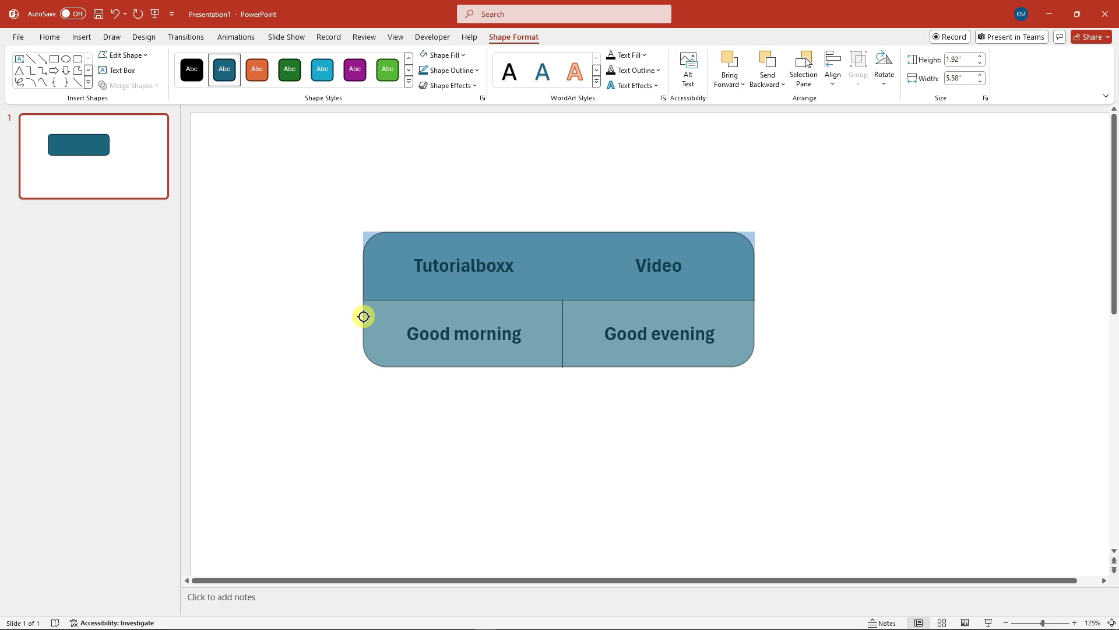
pyautogui.hotkey('ctrl', 'z')
# - Fill the rounded rectangle white and send it to the back behind the table cells
pyautogui.click(288, 231)
pyautogui.click(482, 282)
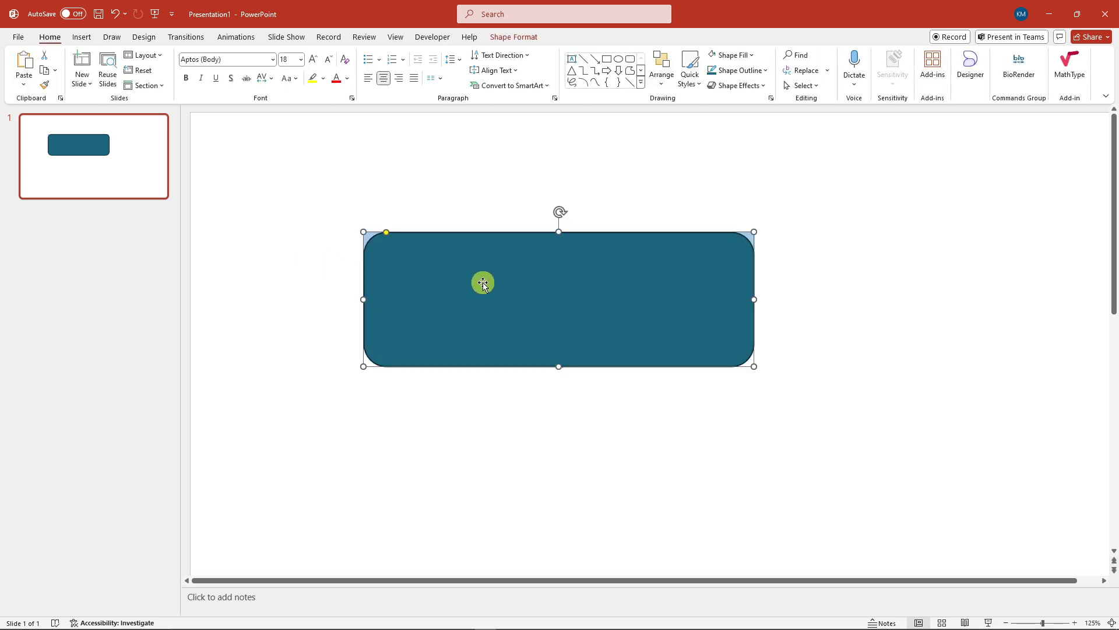
pyautogui.rightClick(483, 282)
pyautogui.click(523, 225)
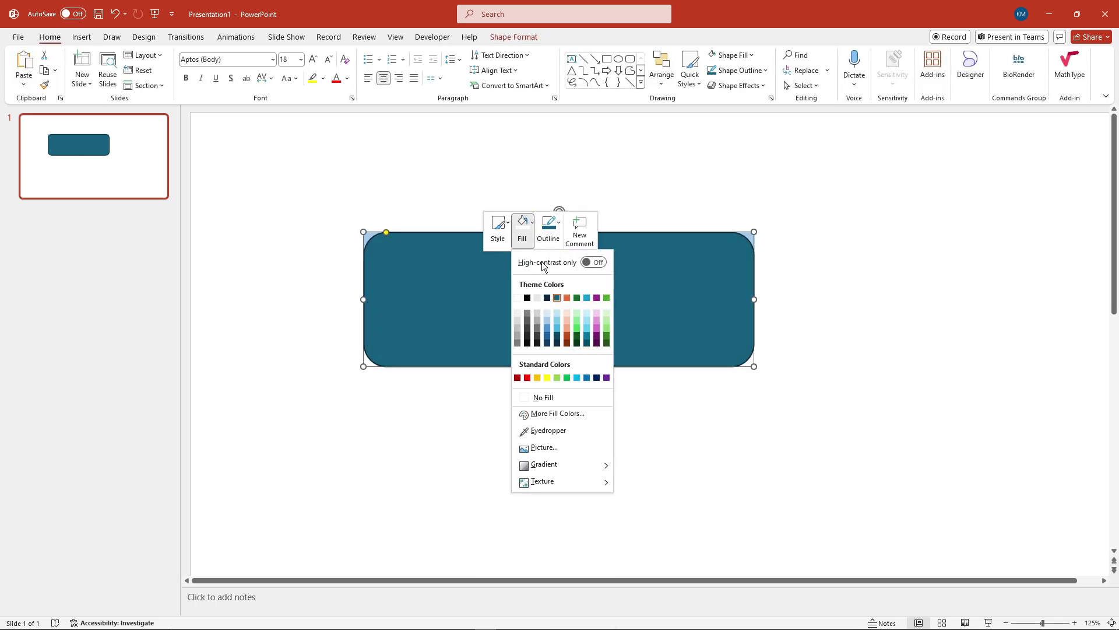
pyautogui.click(521, 298)
pyautogui.rightClick(406, 268)
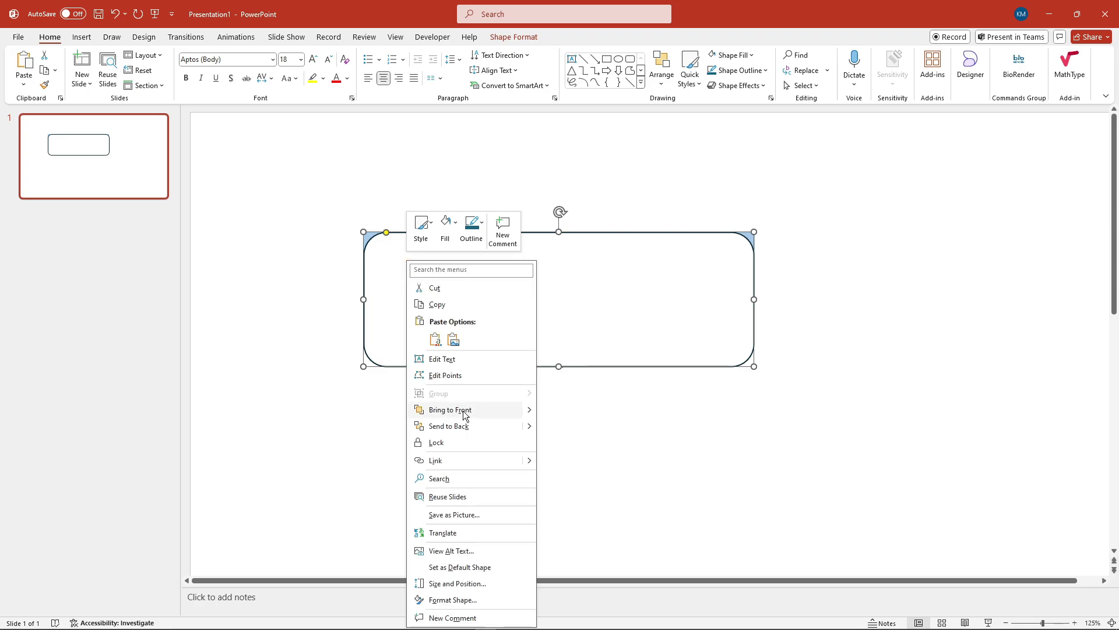
pyautogui.click(467, 427)
pyautogui.click(466, 460)
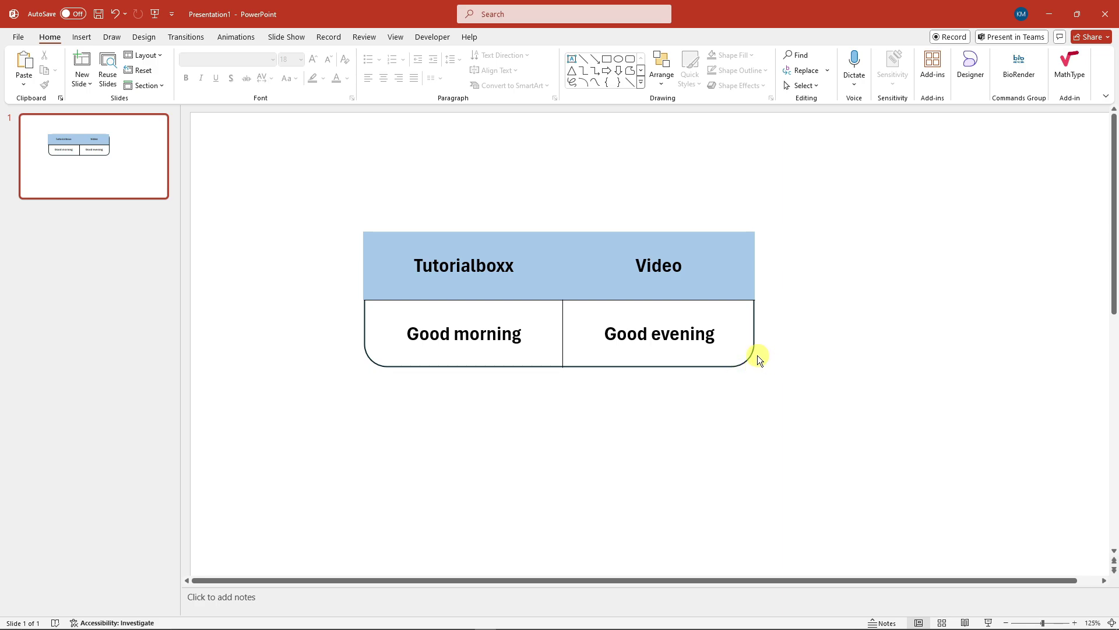
# - Change the Tutorialboxx cell to Rectangle: Single Corner Rounded and reduce its corner rounding
pyautogui.click(404, 244)
pyautogui.click(743, 241)
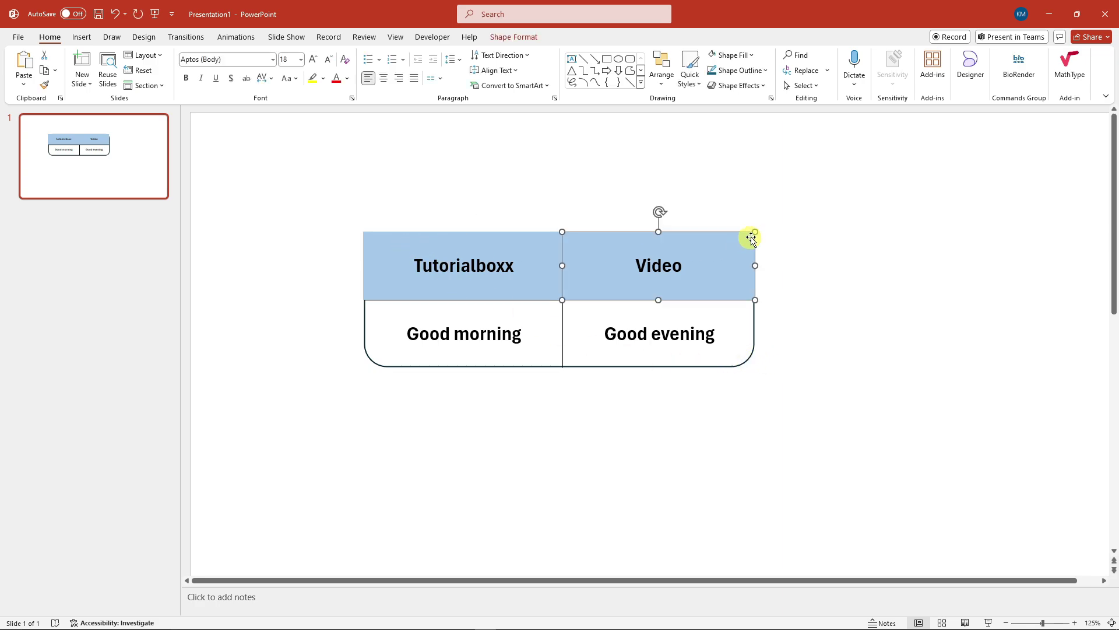
pyautogui.click(376, 245)
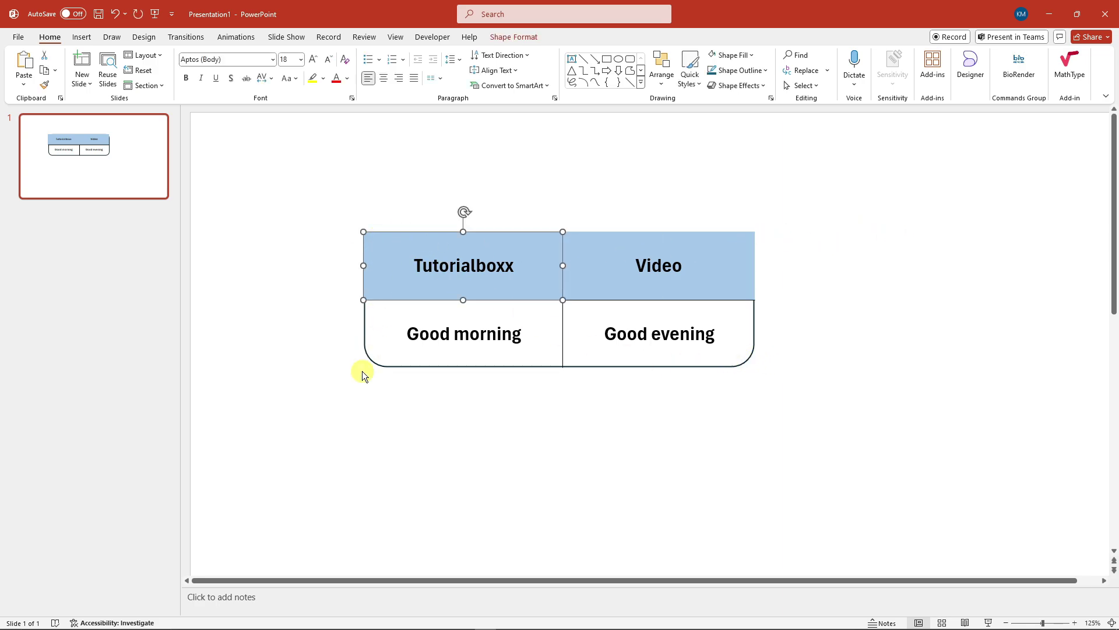
pyautogui.click(516, 37)
pyautogui.click(145, 58)
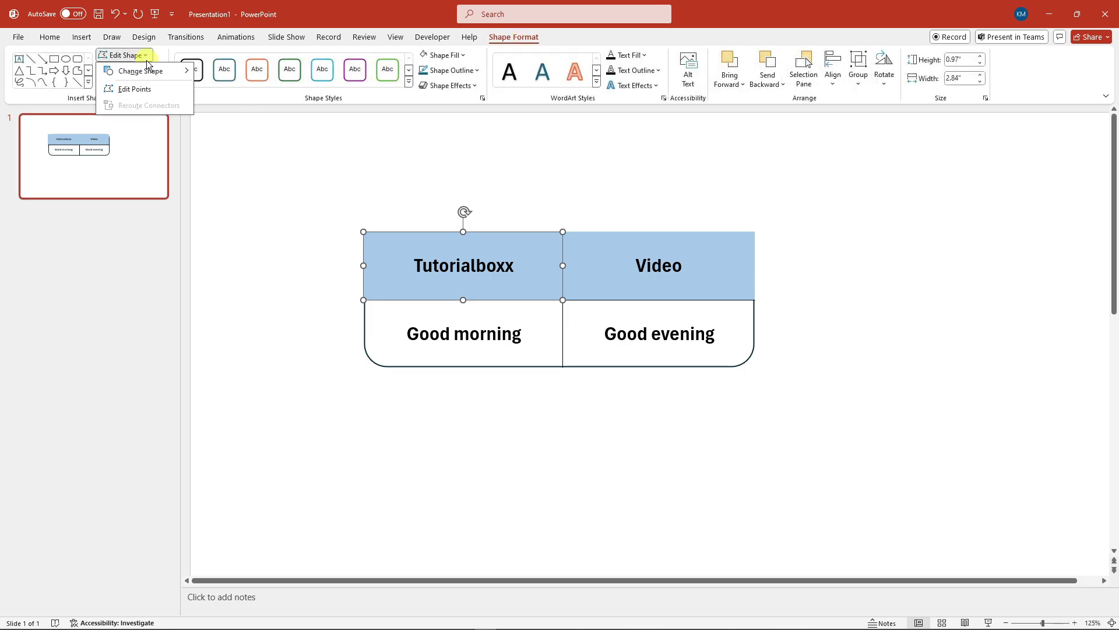
pyautogui.moveTo(157, 71)
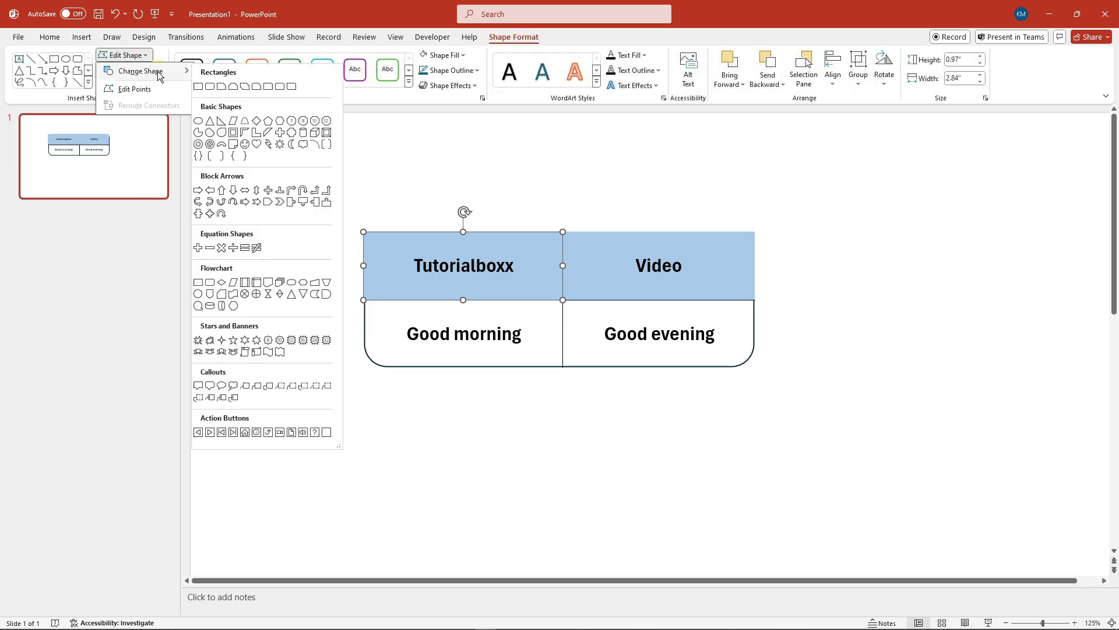
pyautogui.click(271, 87)
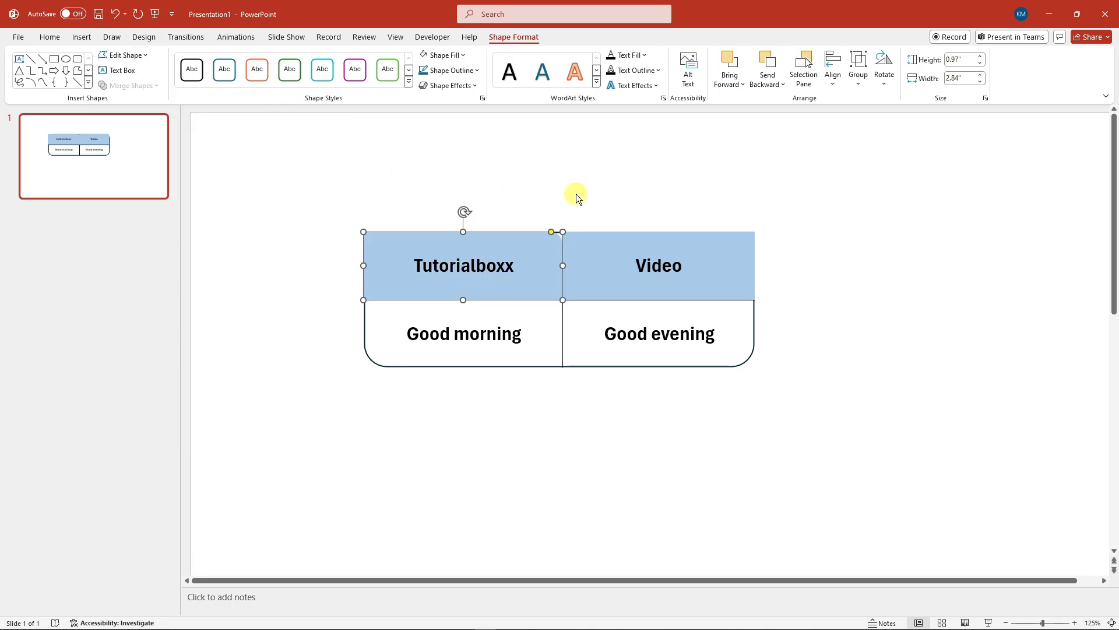
pyautogui.moveTo(555, 233); pyautogui.dragTo(550, 233)
# - Flip the Tutorialboxx cell so its rounded corner sits top-left, then adjust the rounding
pyautogui.click(892, 85)
pyautogui.click(918, 151)
pyautogui.click(359, 227)
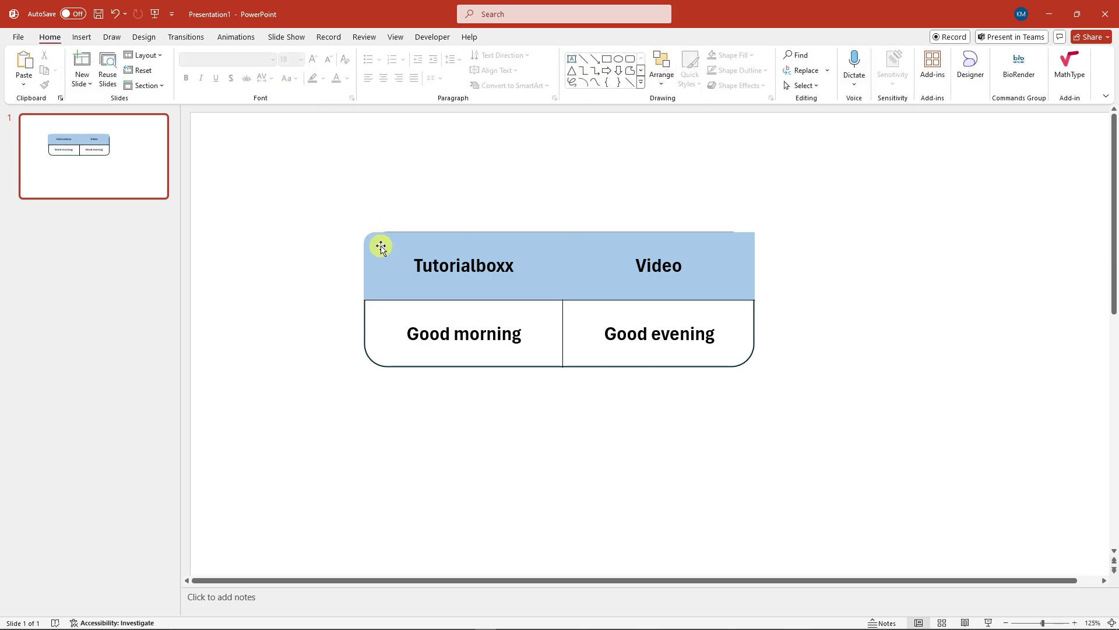
pyautogui.click(376, 234)
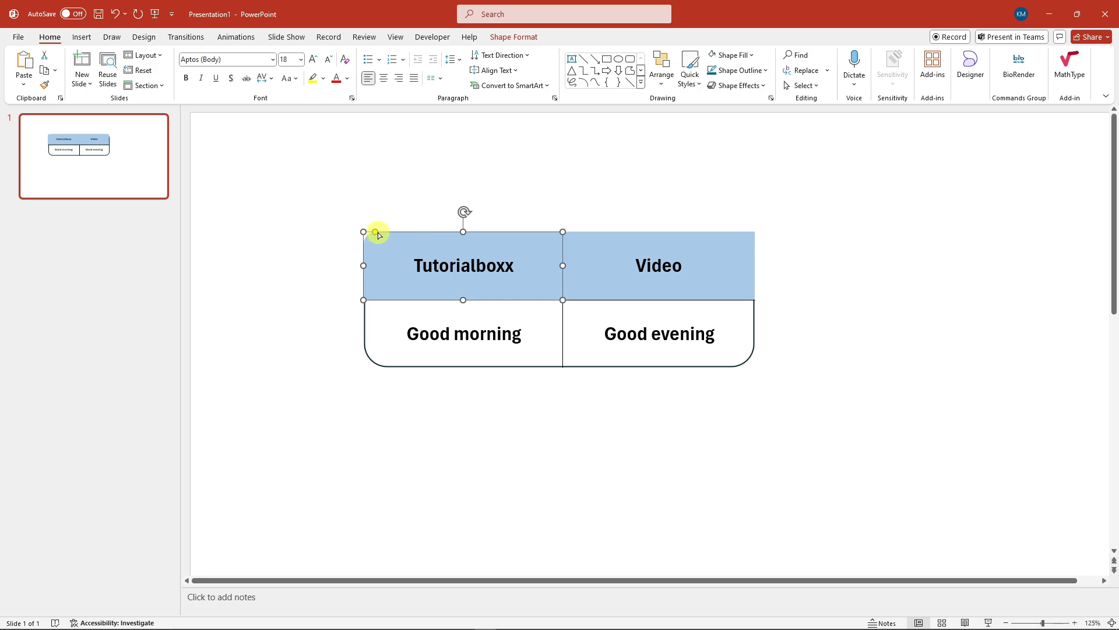
pyautogui.moveTo(378, 235)
pyautogui.mouseDown()
pyautogui.moveTo(404, 237)
pyautogui.moveTo(387, 233)
pyautogui.moveTo(399, 238)
pyautogui.moveTo(393, 219)
pyautogui.mouseUp()
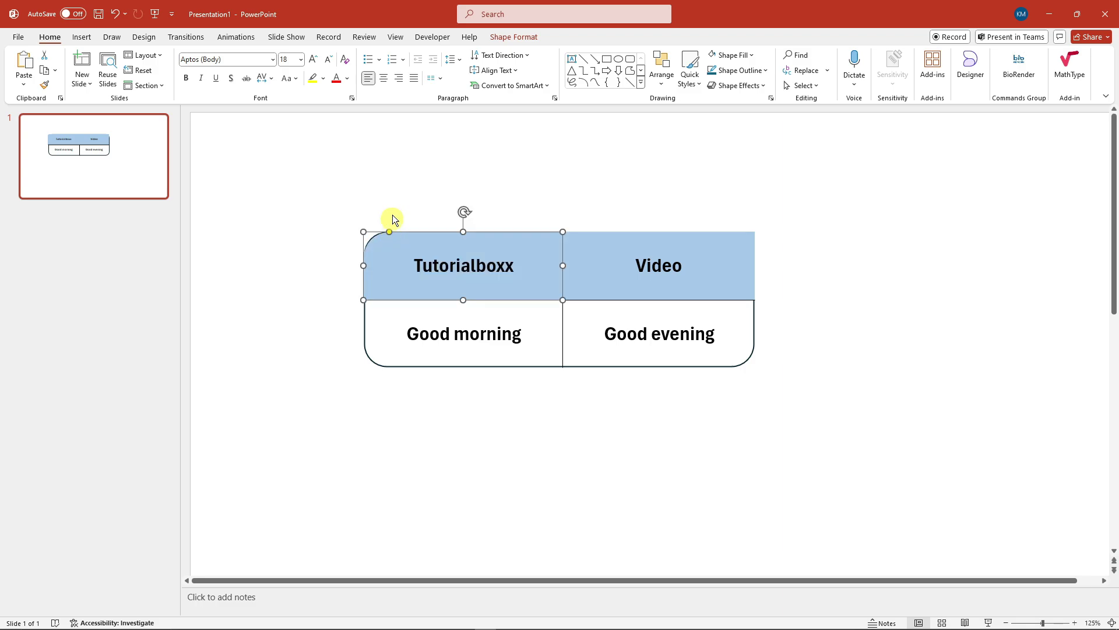
pyautogui.click(485, 136)
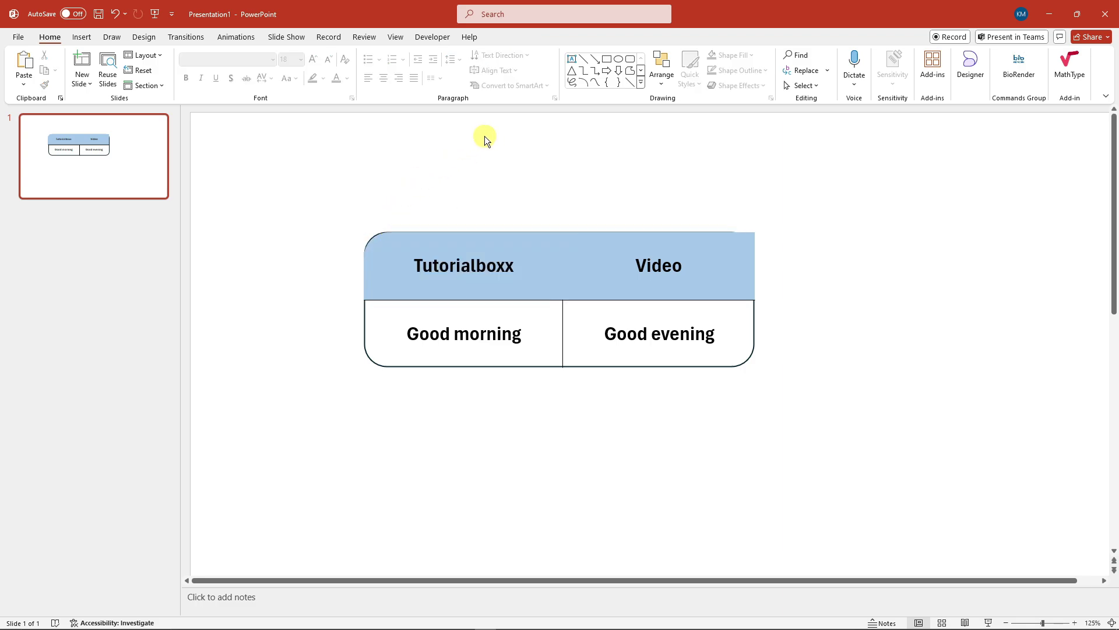
# - Fine-tune the Tutorialboxx cell's top-left corner rounding with its yellow handle
pyautogui.click(400, 234)
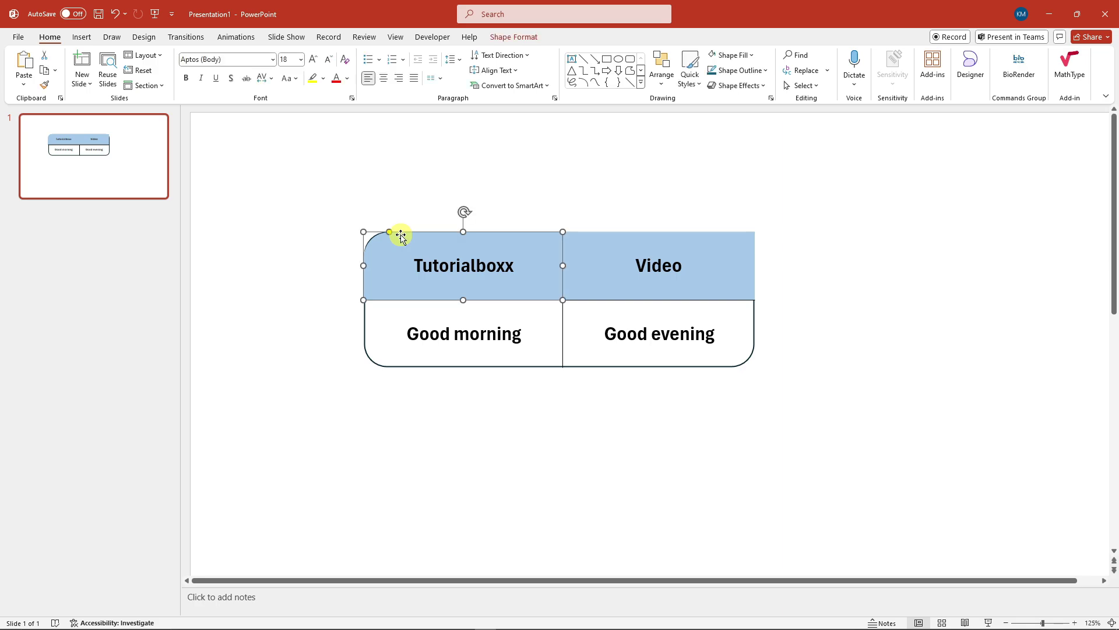
pyautogui.moveTo(389, 232); pyautogui.dragTo(387, 232)
pyautogui.click(392, 173)
pyautogui.click(400, 233)
pyautogui.click(384, 164)
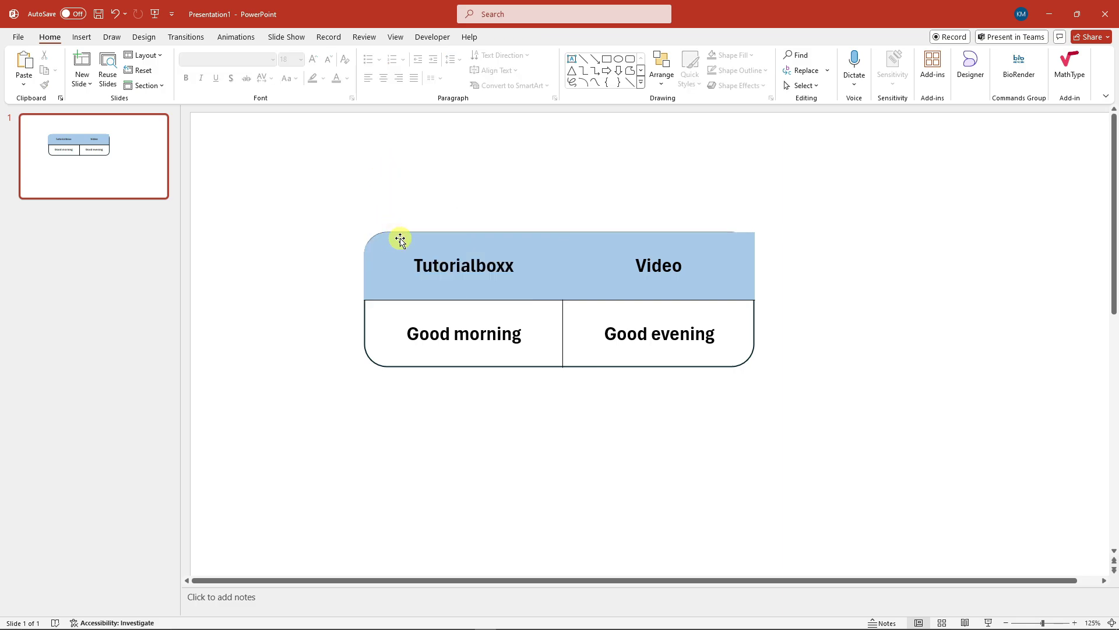
pyautogui.click(389, 233)
pyautogui.moveTo(390, 234); pyautogui.dragTo(388, 233)
pyautogui.click(370, 165)
pyautogui.click(507, 243)
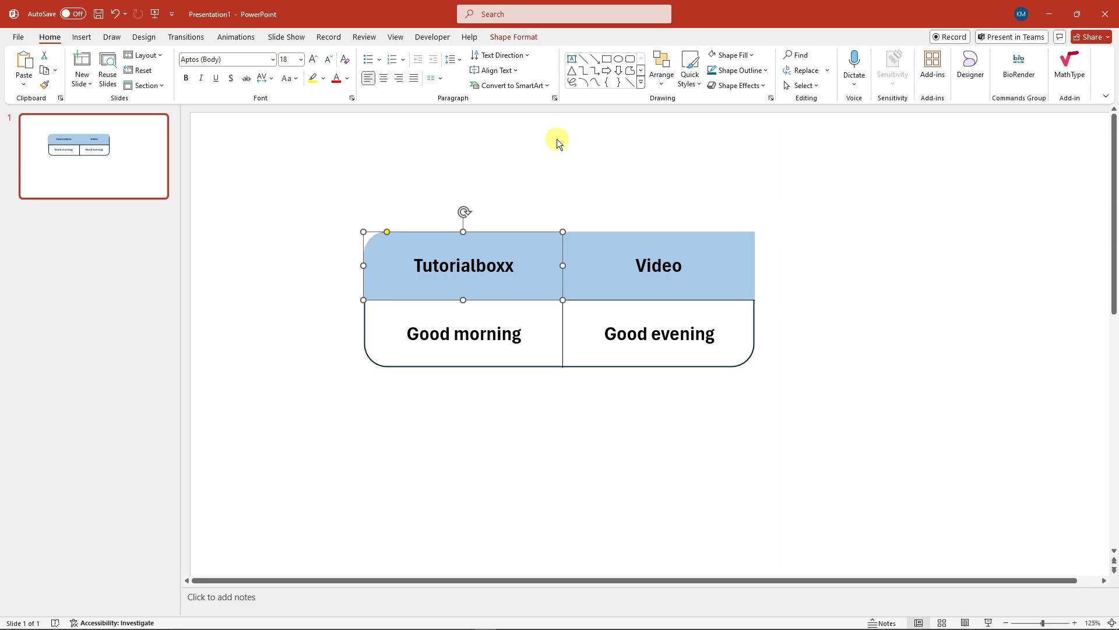
pyautogui.click(712, 167)
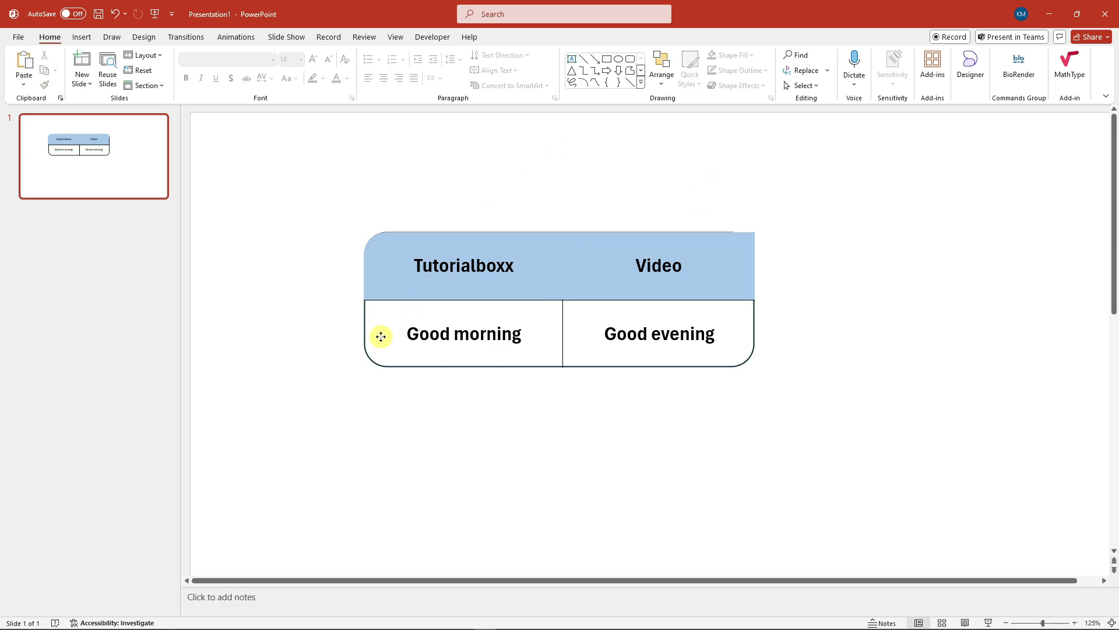
# - Adjust the white background rectangle's corner radius and round the top-left cell corner to match
pyautogui.click(380, 333)
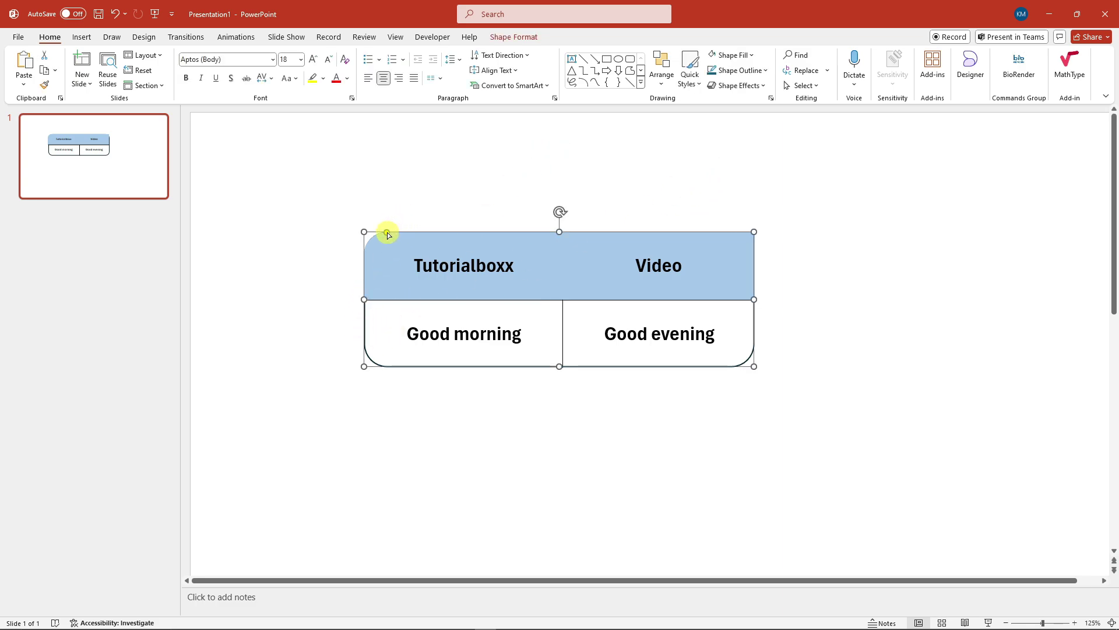
pyautogui.moveTo(389, 234); pyautogui.dragTo(388, 231)
pyautogui.click(379, 156)
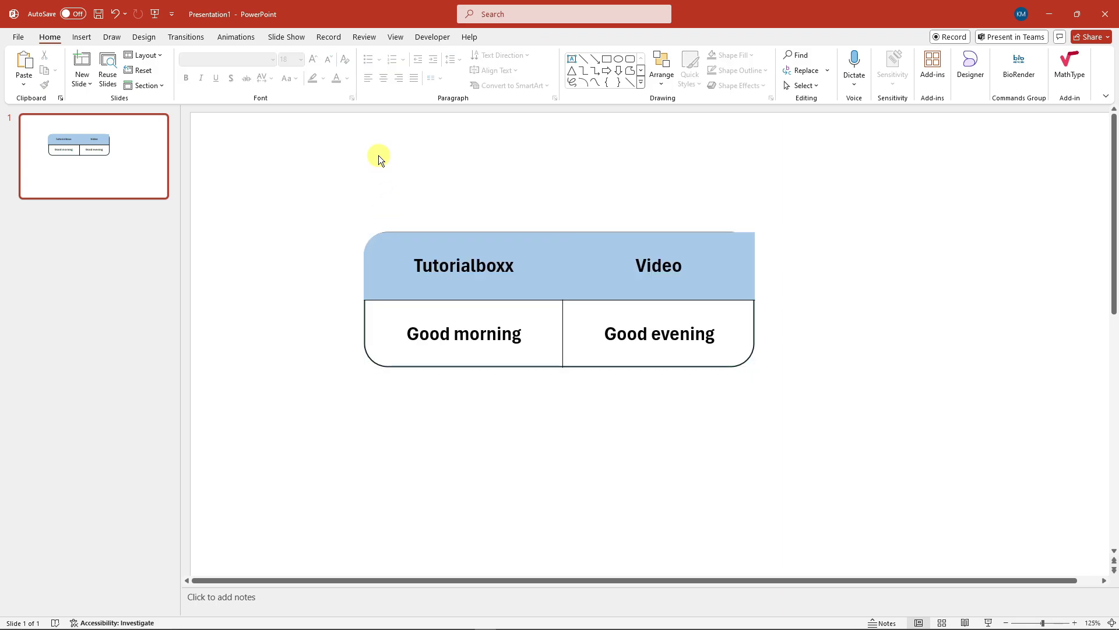
pyautogui.click(380, 260)
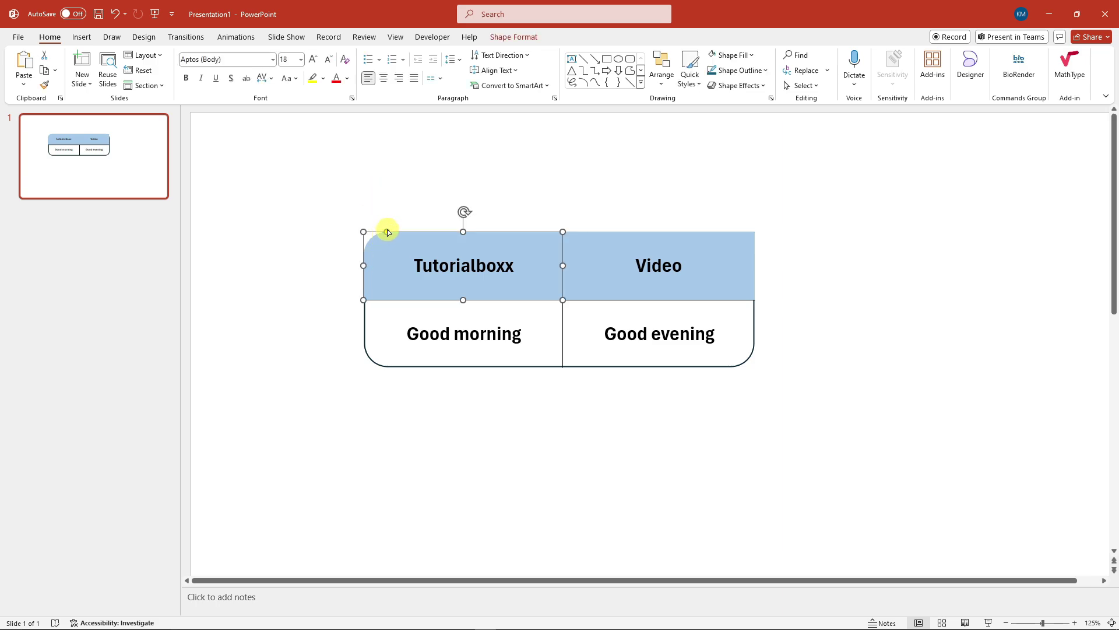
pyautogui.moveTo(319, 192); pyautogui.dragTo(762, 380)
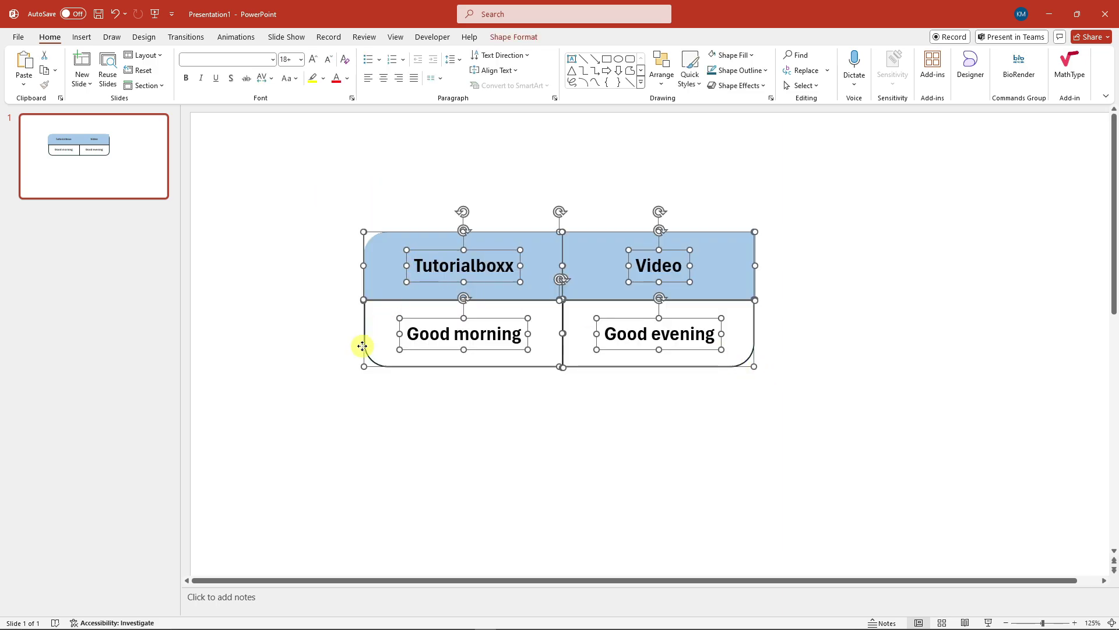
pyautogui.click(383, 222)
pyautogui.click(388, 232)
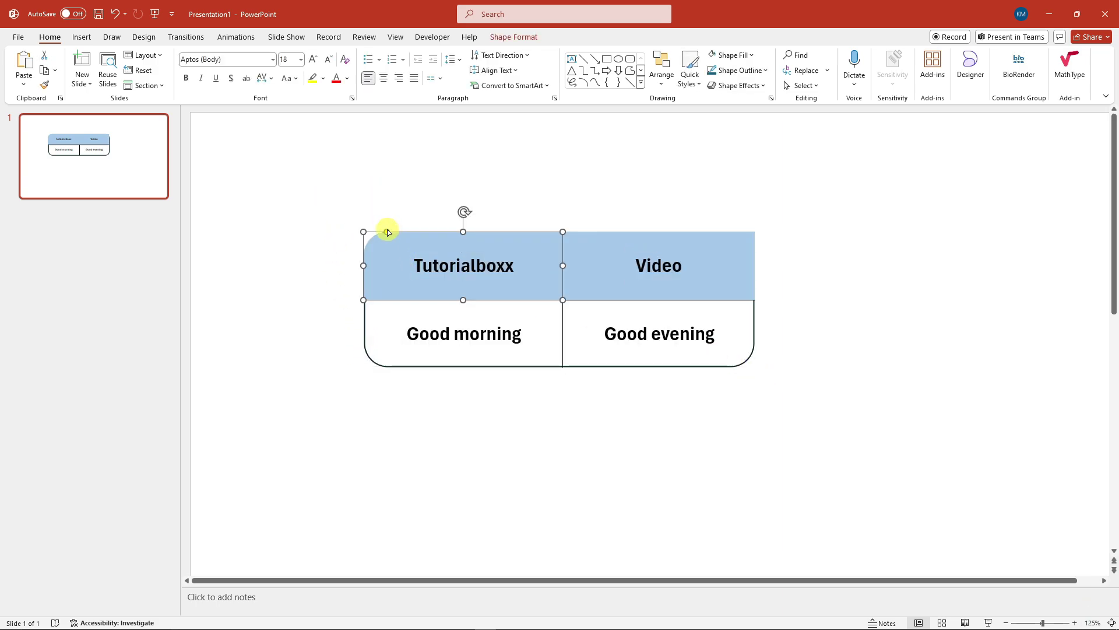
pyautogui.hotkey('ctrl', 'a')
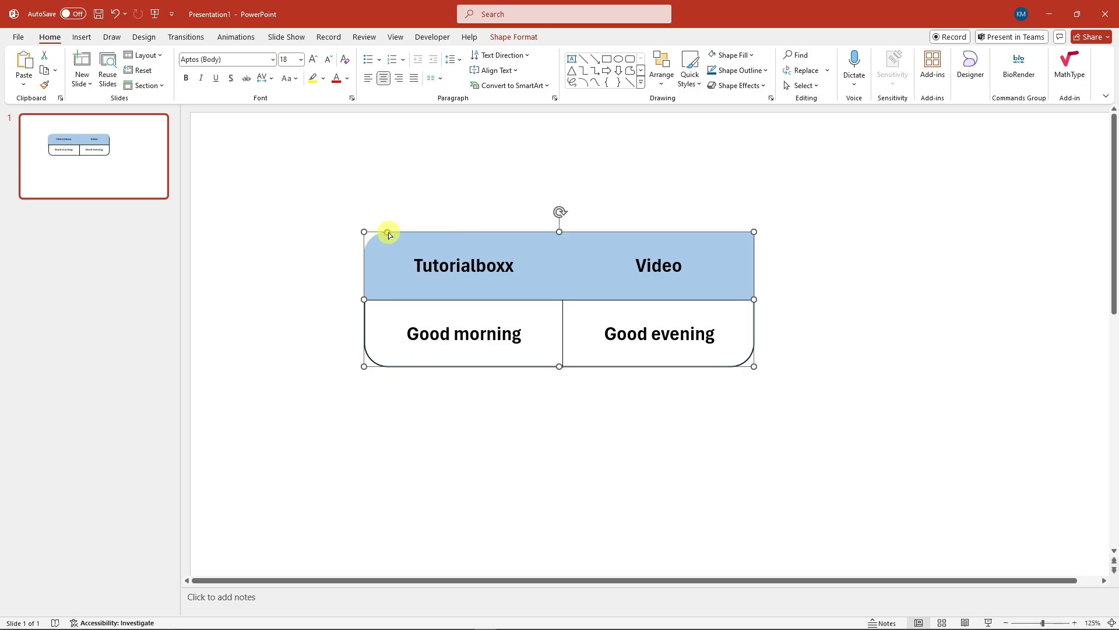
pyautogui.moveTo(387, 233); pyautogui.dragTo(388, 237)
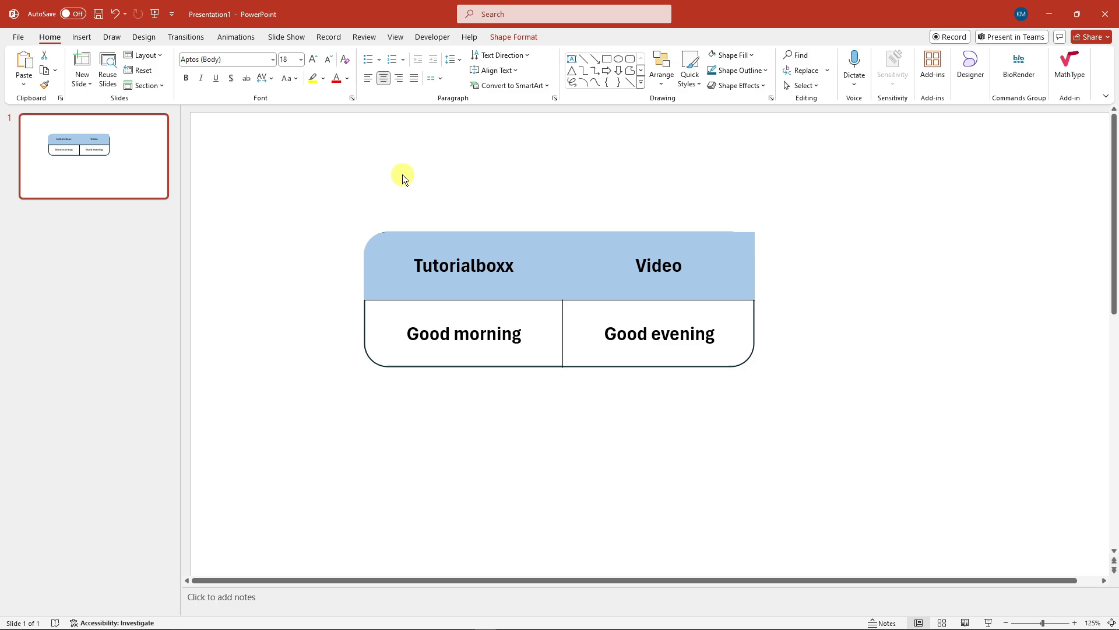
pyautogui.click(402, 174)
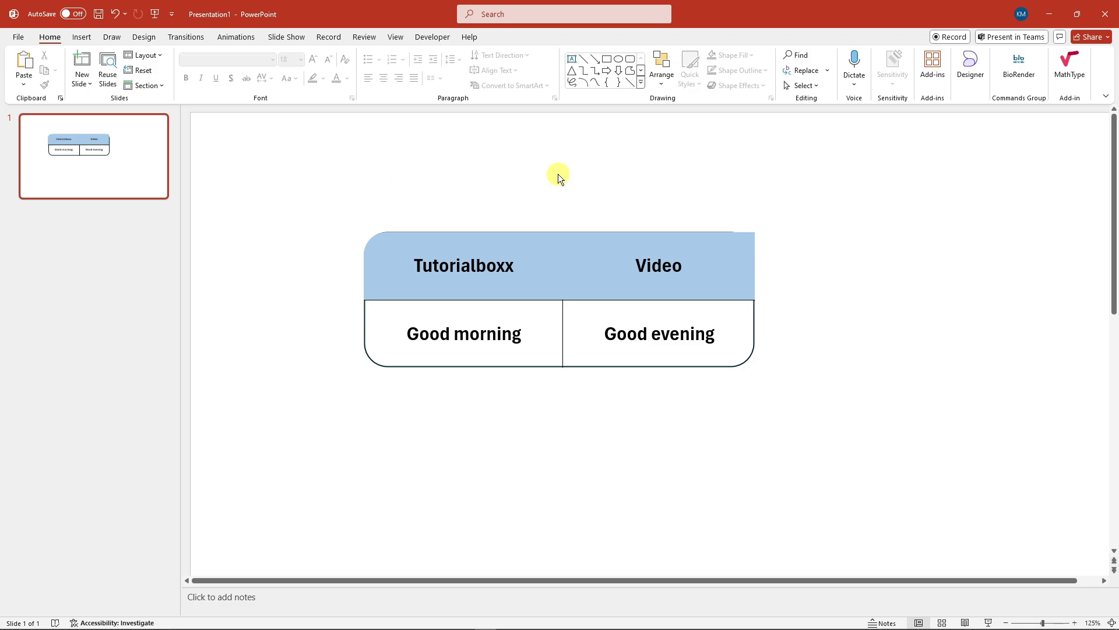
# - Change the Video header cell into a one-corner-rounded rectangle
pyautogui.click(458, 251)
pyautogui.click(396, 248)
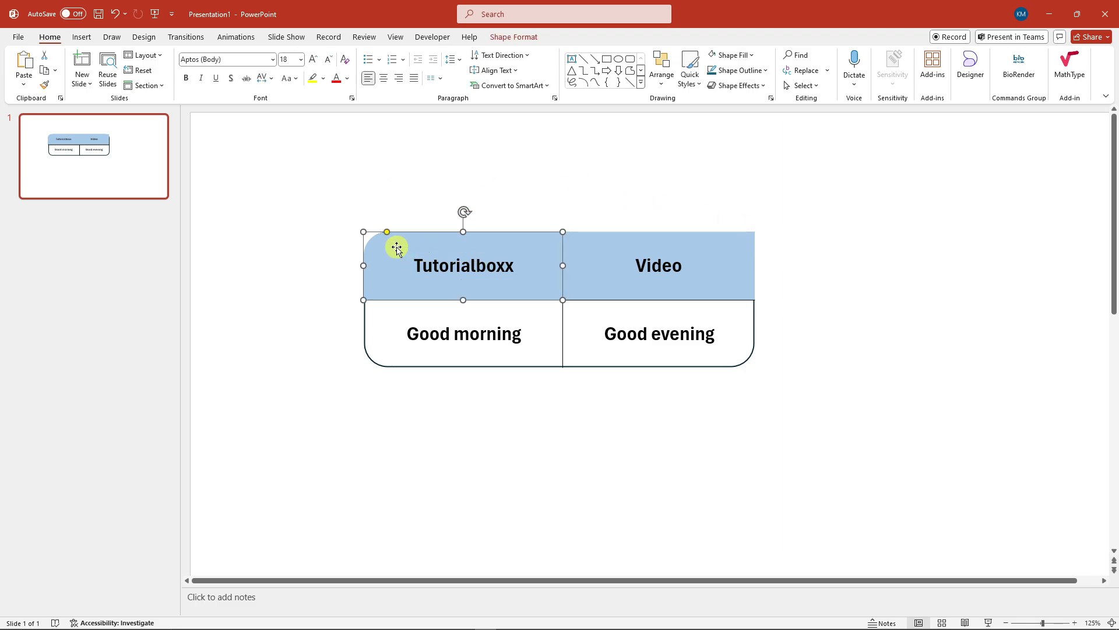
pyautogui.click(723, 246)
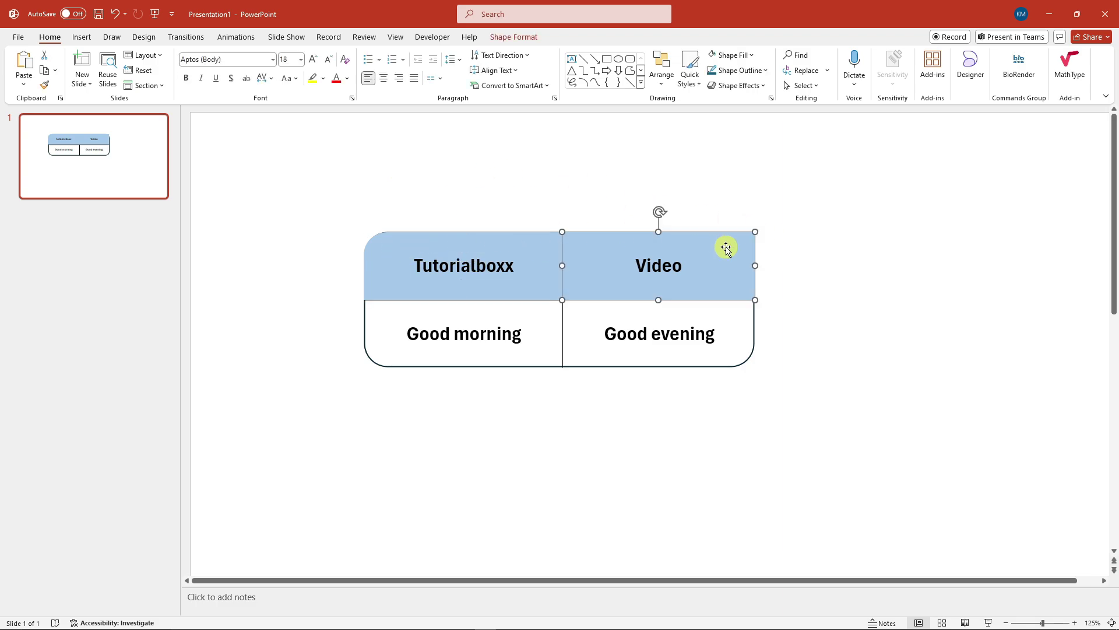
pyautogui.click(512, 38)
pyautogui.click(143, 58)
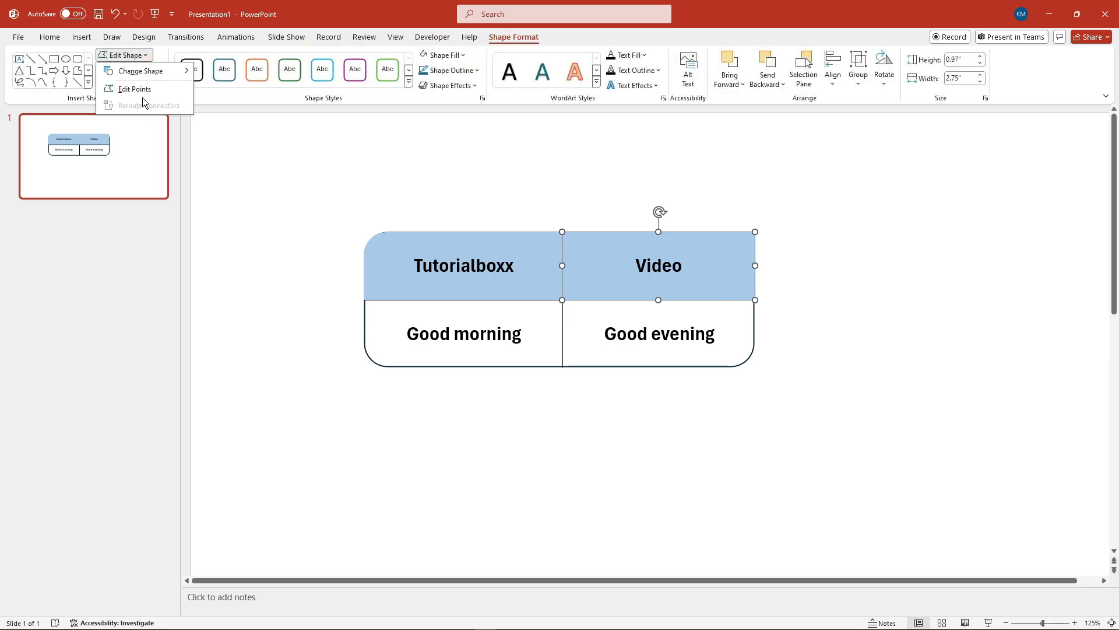
pyautogui.moveTo(149, 72)
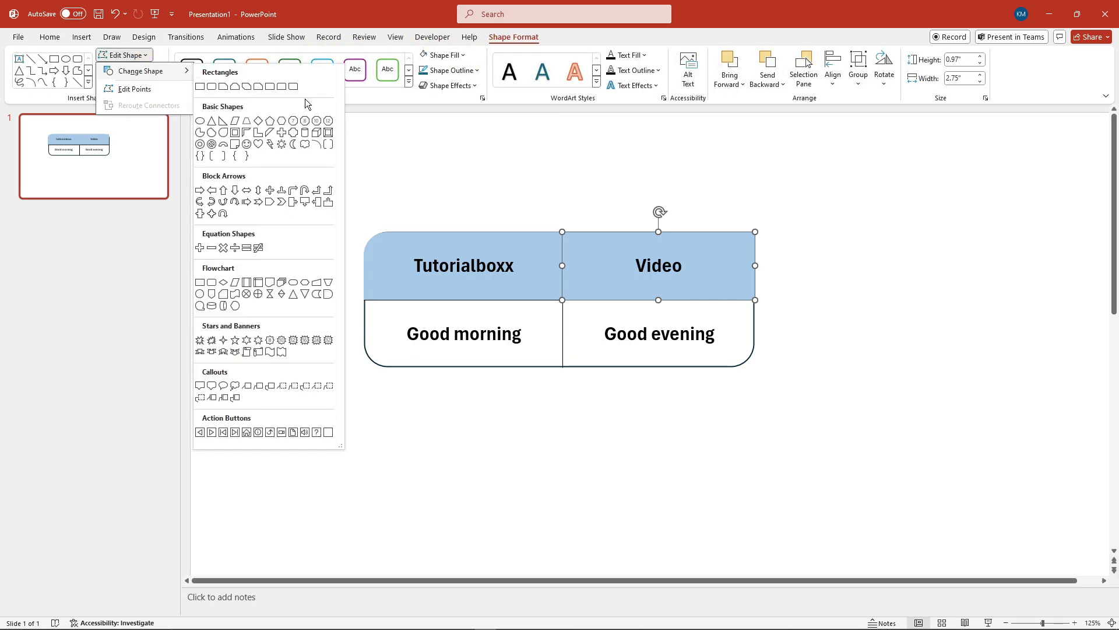
pyautogui.click(273, 88)
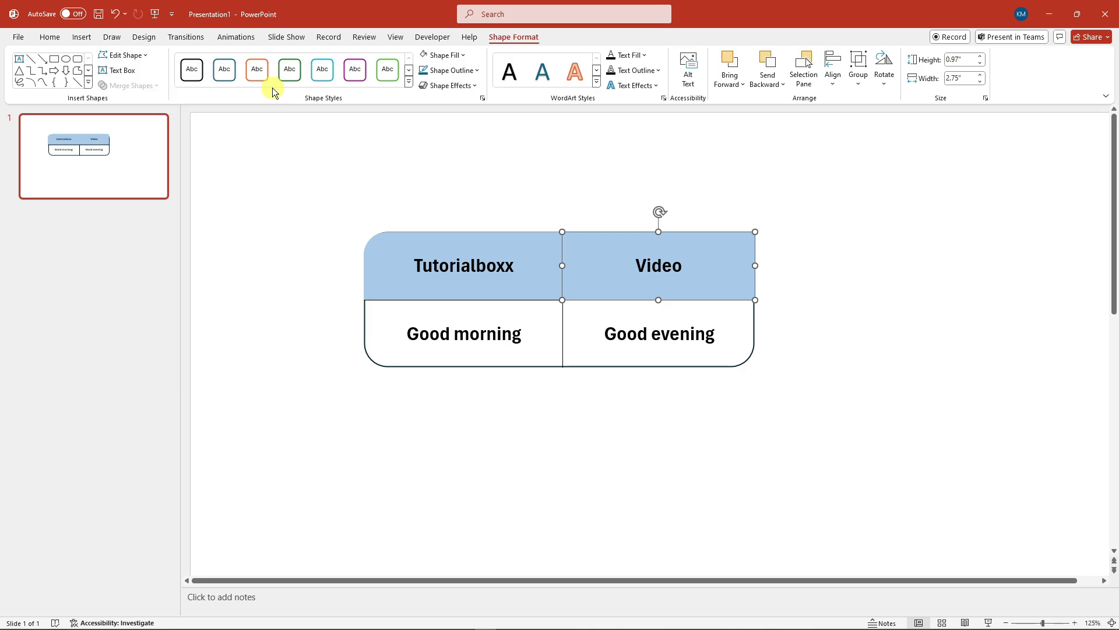
# - Round the Video cell's top-right corner to match the table's outer border
pyautogui.click(737, 177)
pyautogui.click(737, 237)
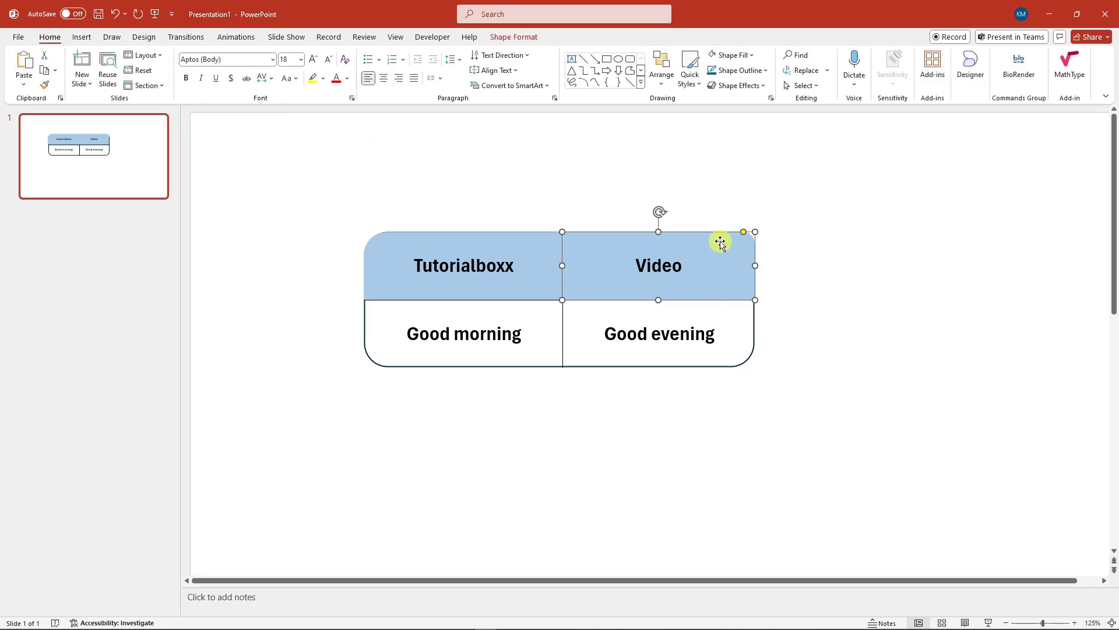
pyautogui.click(726, 202)
pyautogui.click(738, 244)
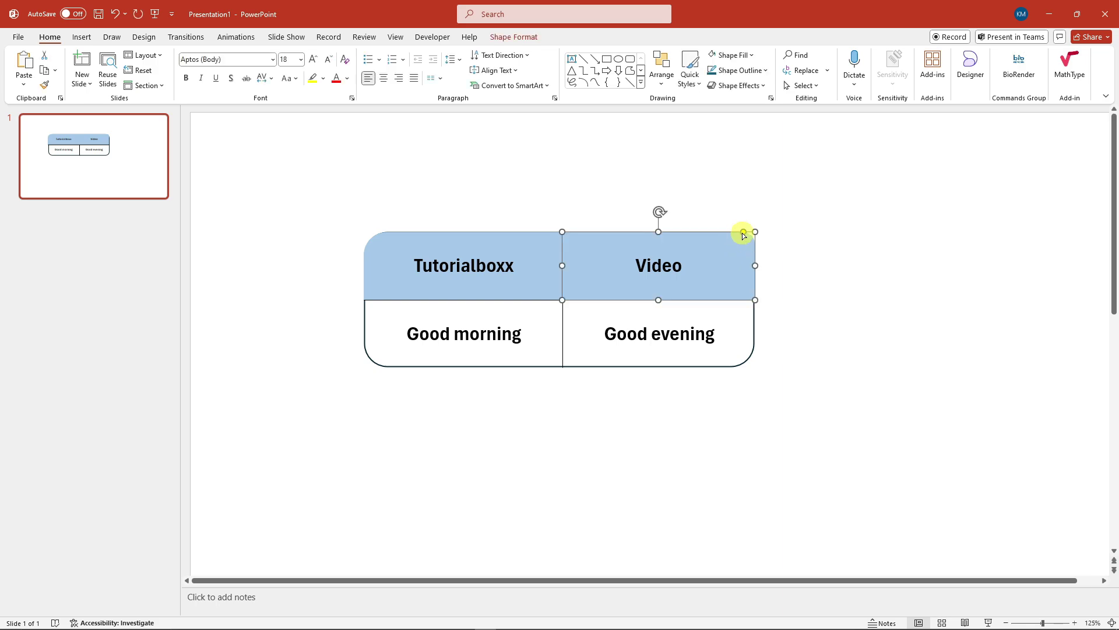
pyautogui.moveTo(744, 234)
pyautogui.mouseDown()
pyautogui.moveTo(722, 241)
pyautogui.moveTo(735, 237)
pyautogui.mouseUp()
pyautogui.click(687, 180)
pyautogui.click(709, 250)
pyautogui.click(698, 174)
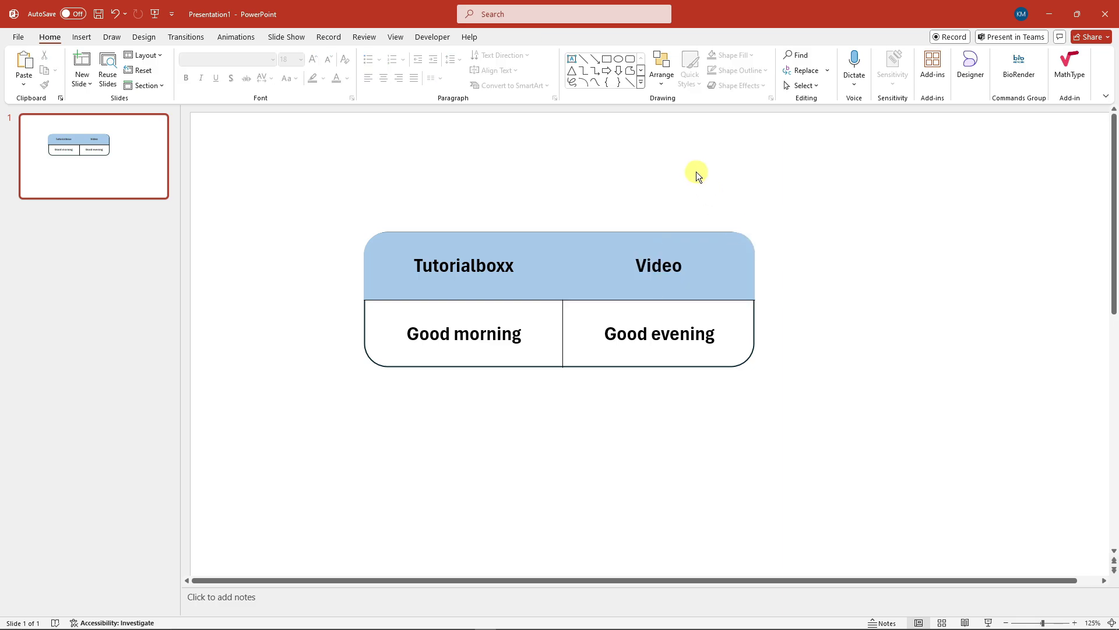
pyautogui.click(667, 245)
pyautogui.click(640, 224)
pyautogui.click(467, 231)
pyautogui.moveTo(303, 204); pyautogui.dragTo(758, 430)
pyautogui.click(313, 377)
pyautogui.click(365, 335)
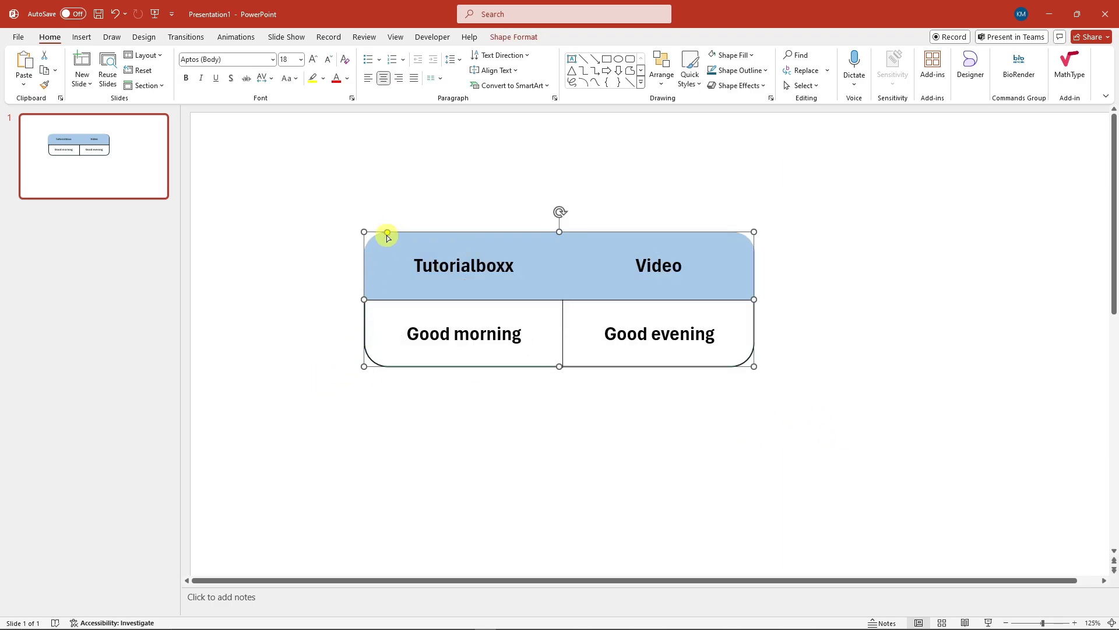
pyautogui.moveTo(383, 237)
pyautogui.mouseDown()
pyautogui.moveTo(483, 239)
pyautogui.moveTo(301, 235)
pyautogui.moveTo(385, 224)
pyautogui.mouseUp()
pyautogui.click(362, 179)
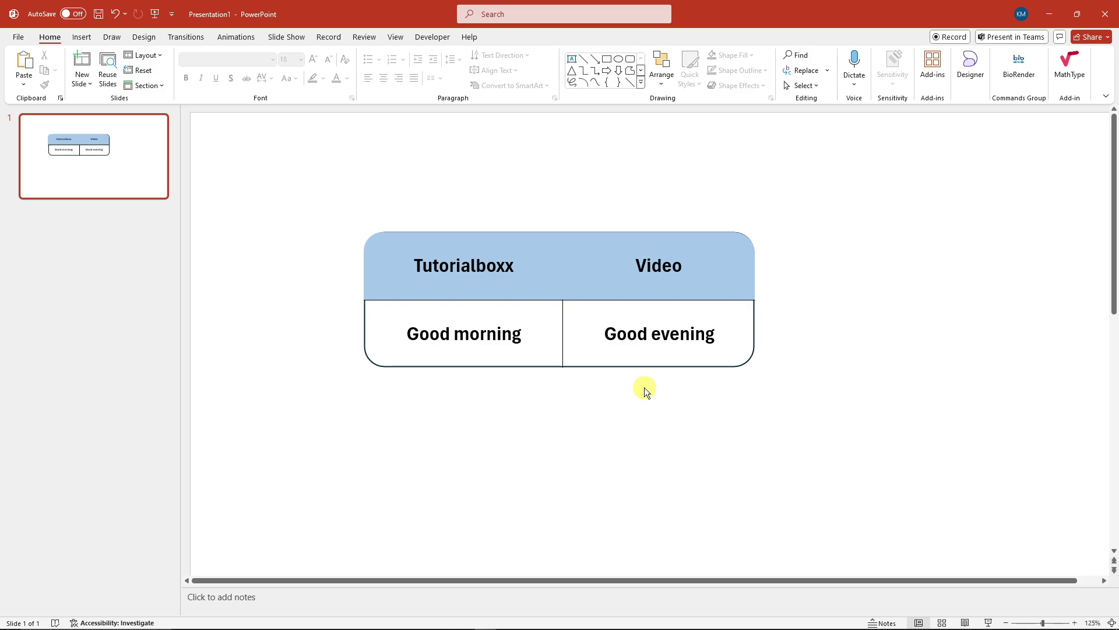
# - Give the Good morning text box a yellow shape fill, replacing a brief light blue
pyautogui.click(412, 318)
pyautogui.click(460, 345)
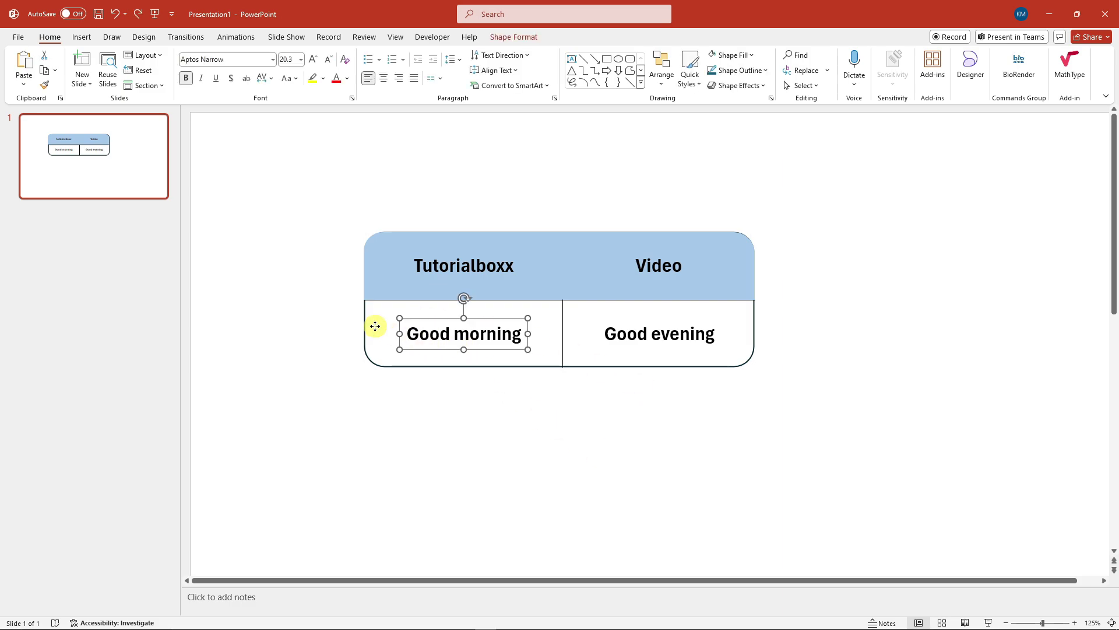
pyautogui.click(375, 326)
pyautogui.click(405, 333)
pyautogui.moveTo(405, 332); pyautogui.dragTo(675, 332)
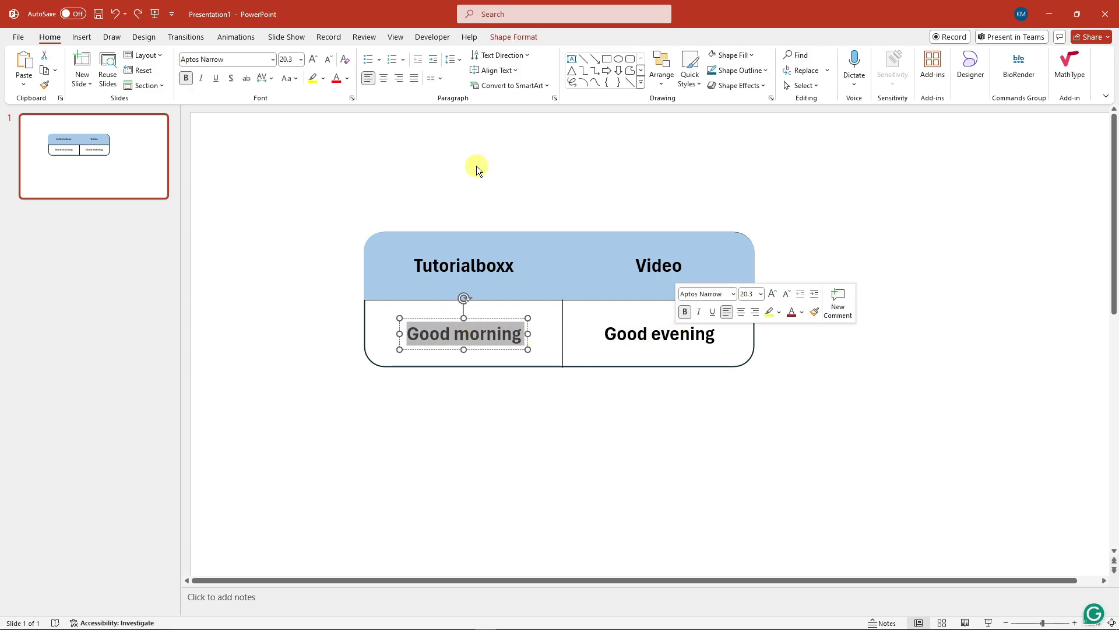
pyautogui.click(323, 78)
pyautogui.click(323, 78)
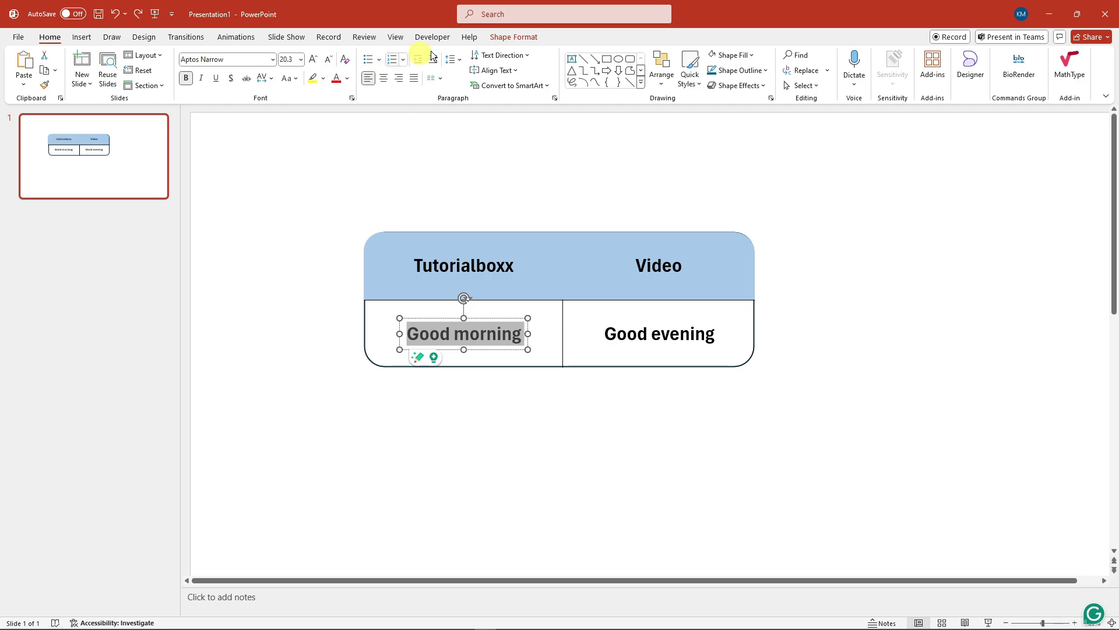
pyautogui.click(513, 37)
pyautogui.click(449, 55)
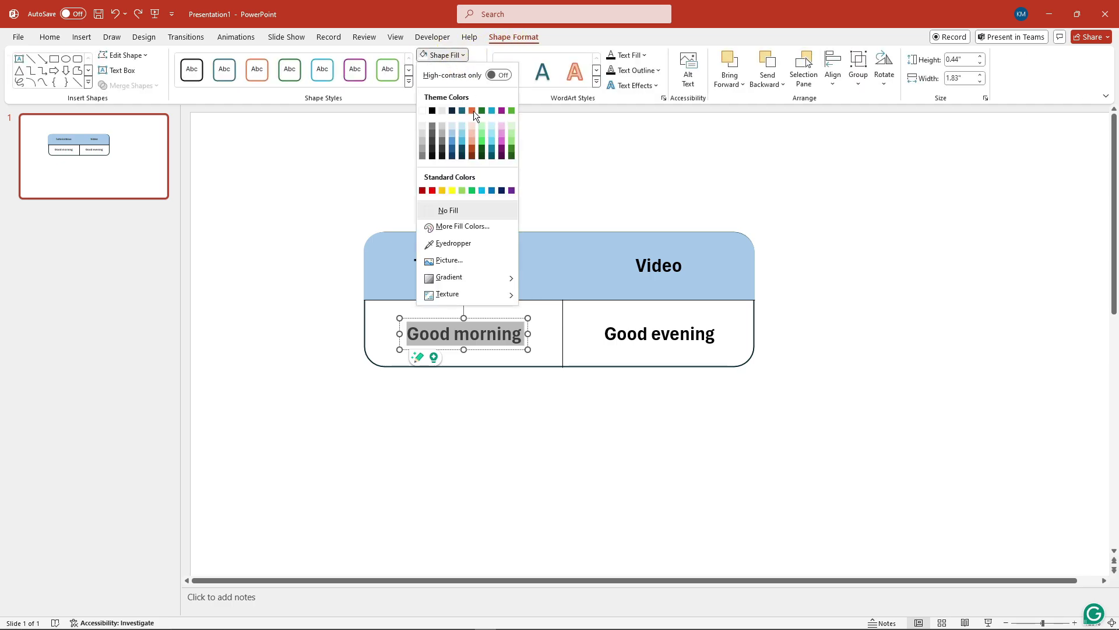
pyautogui.click(460, 137)
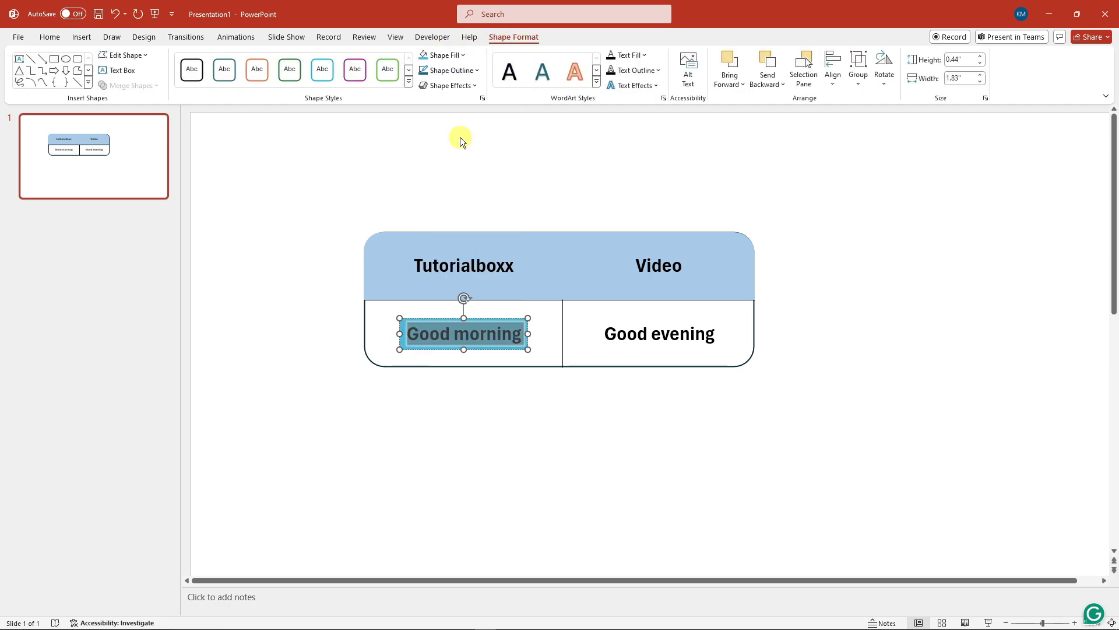
pyautogui.click(462, 57)
pyautogui.click(450, 189)
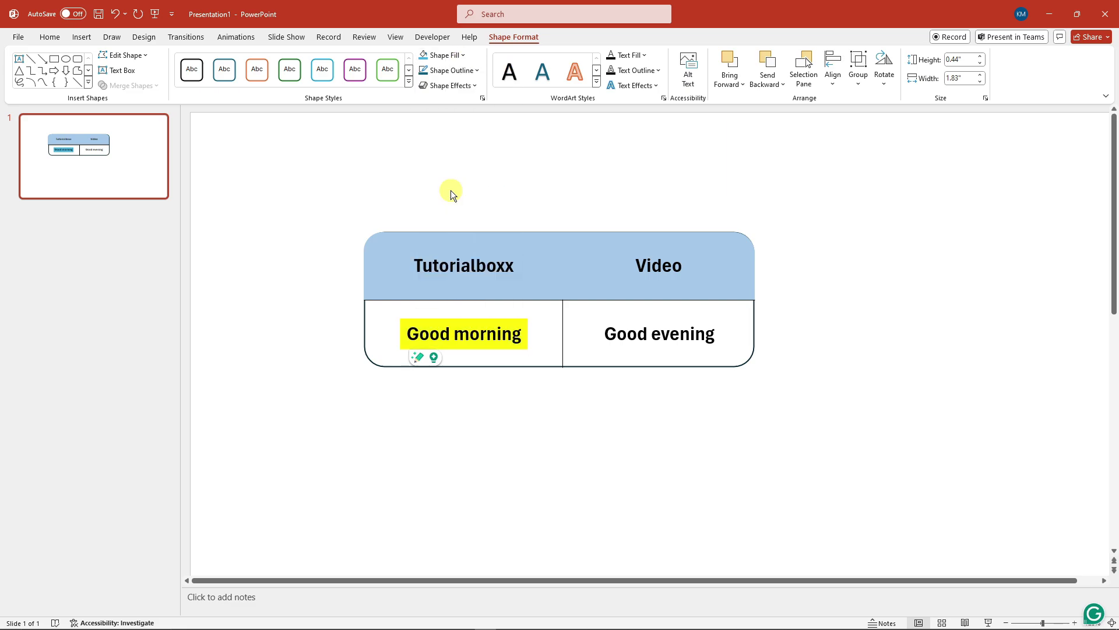
# - Fill the table's lower body cells with a light peach theme colour
pyautogui.click(600, 325)
pyautogui.click(584, 318)
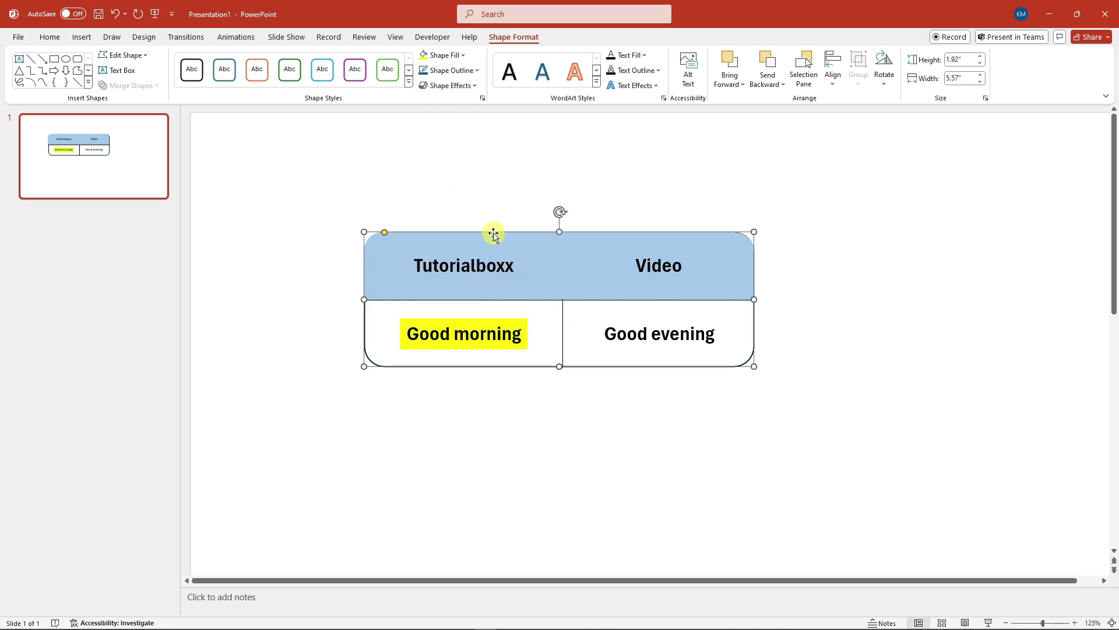
pyautogui.click(448, 54)
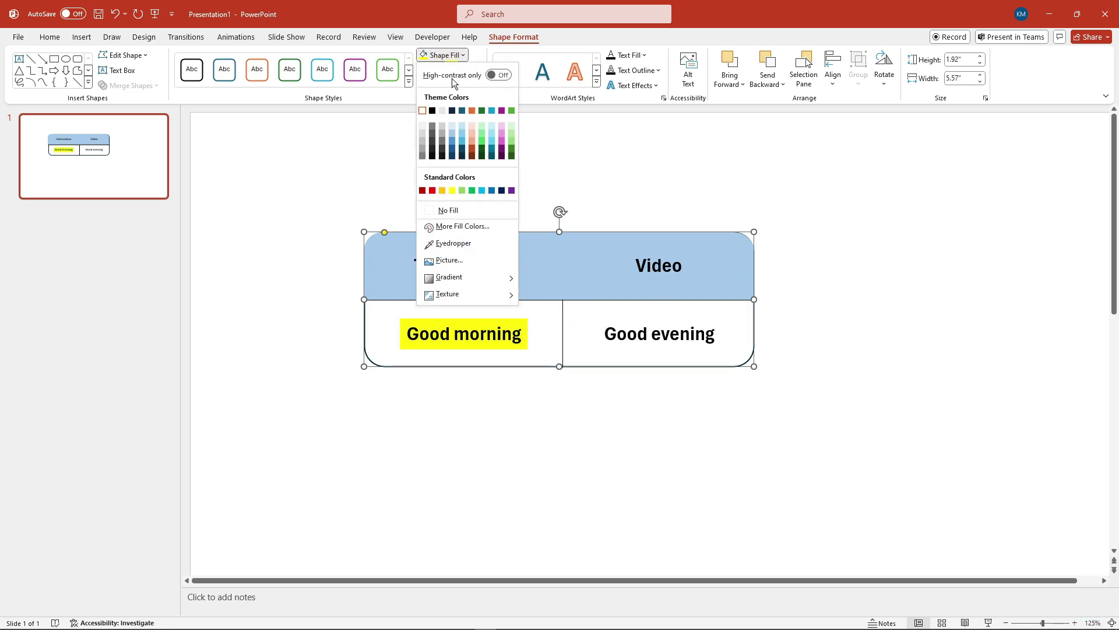
pyautogui.click(474, 137)
pyautogui.click(637, 141)
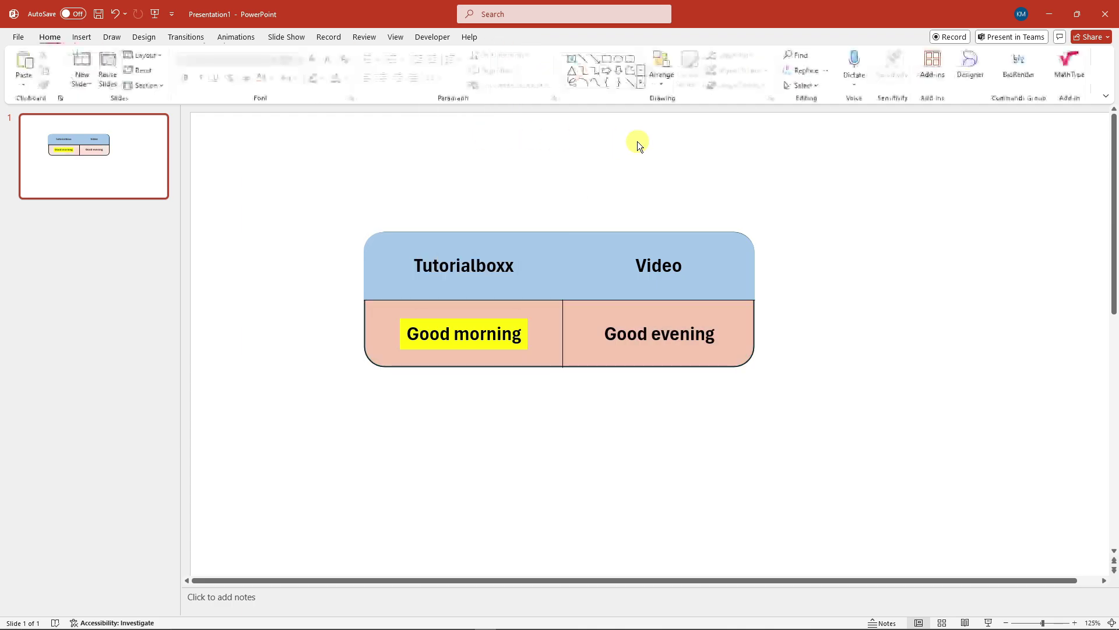
pyautogui.click(453, 282)
pyautogui.click(322, 78)
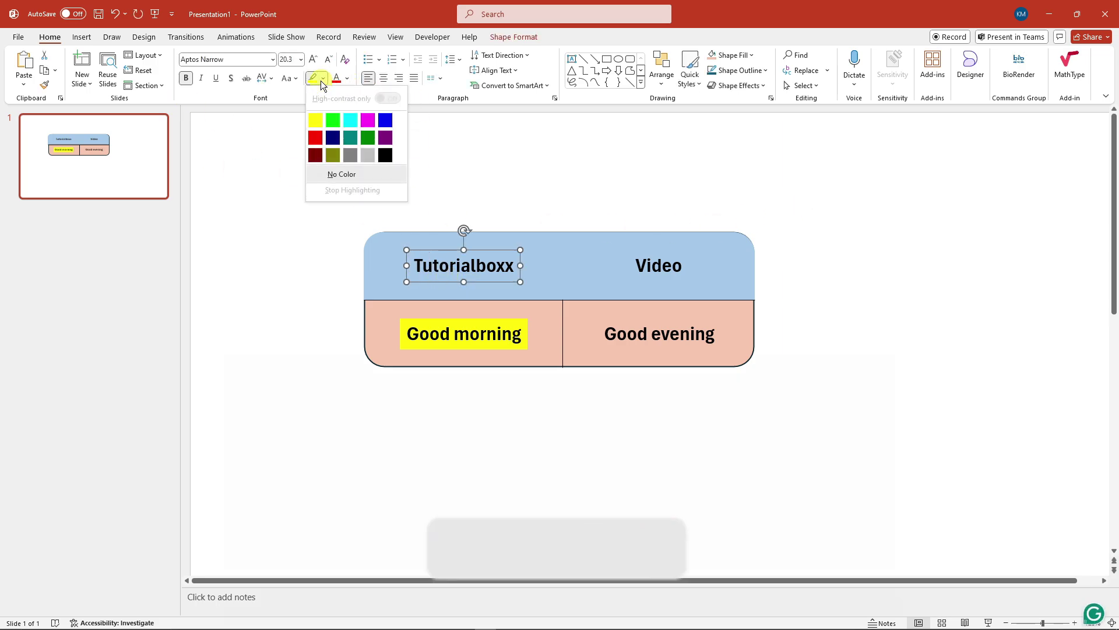
pyautogui.click(513, 38)
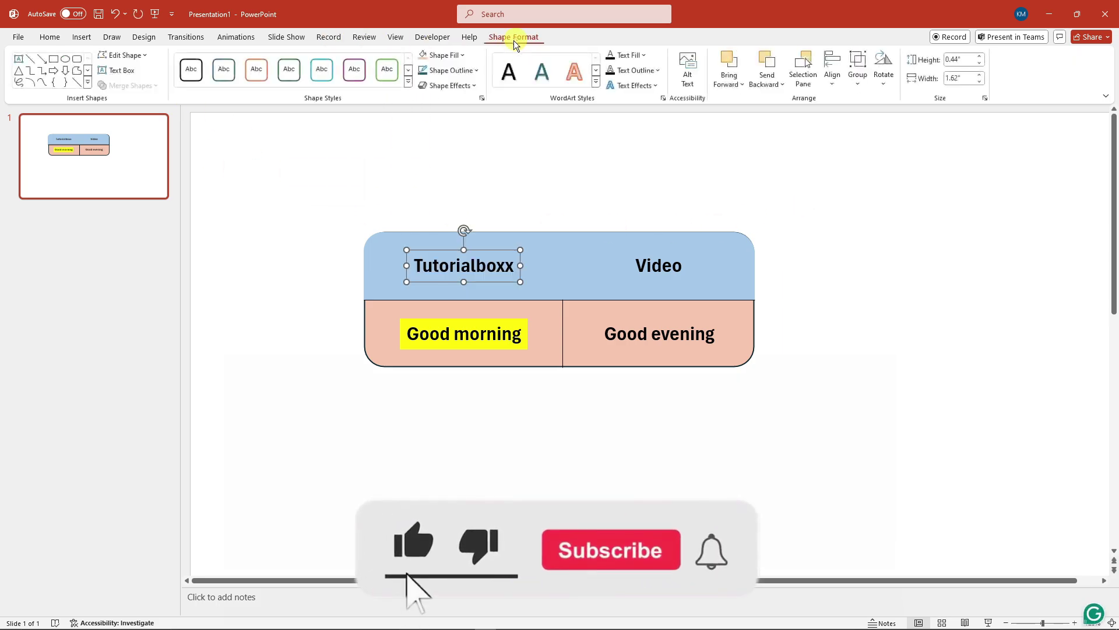
pyautogui.click(553, 201)
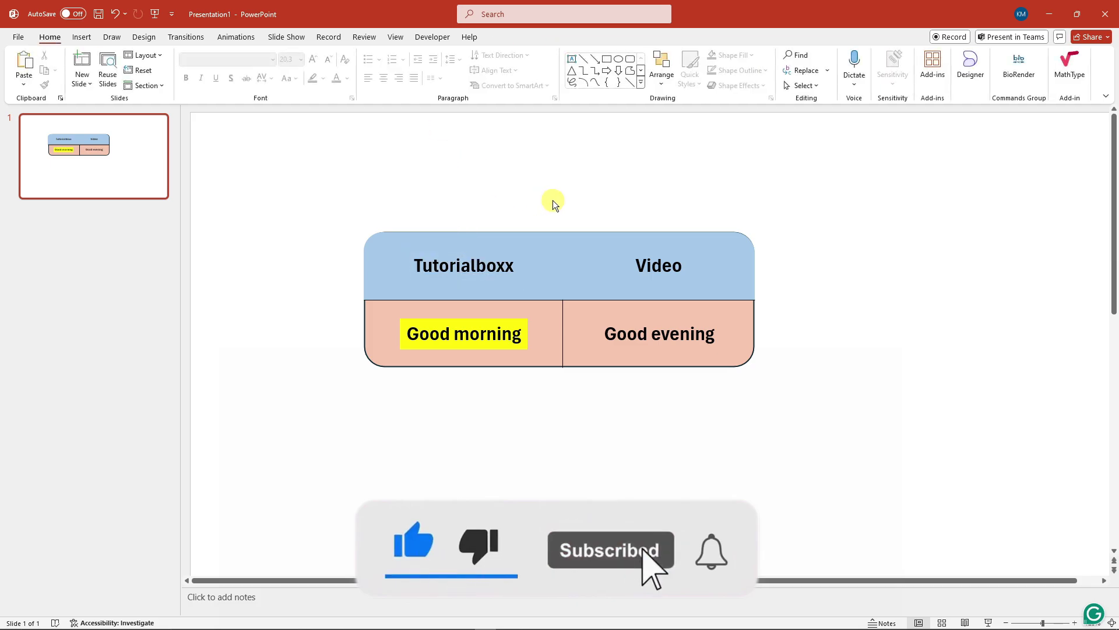